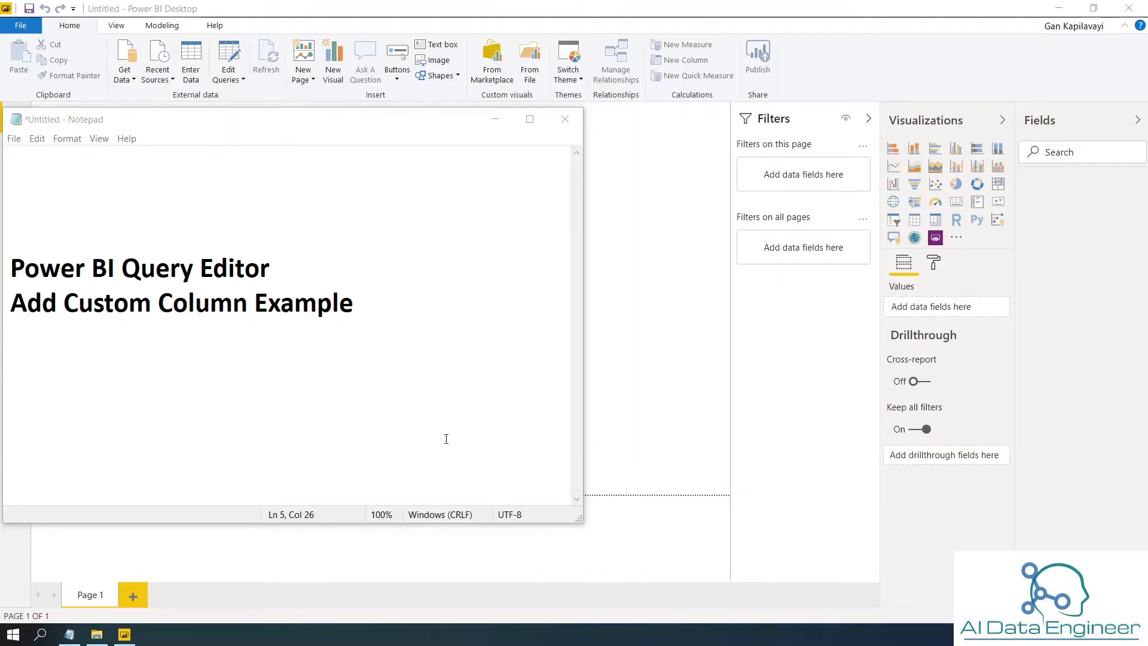
Minimize the Notepad title notes to show the blank Power BI report page
click(497, 123)
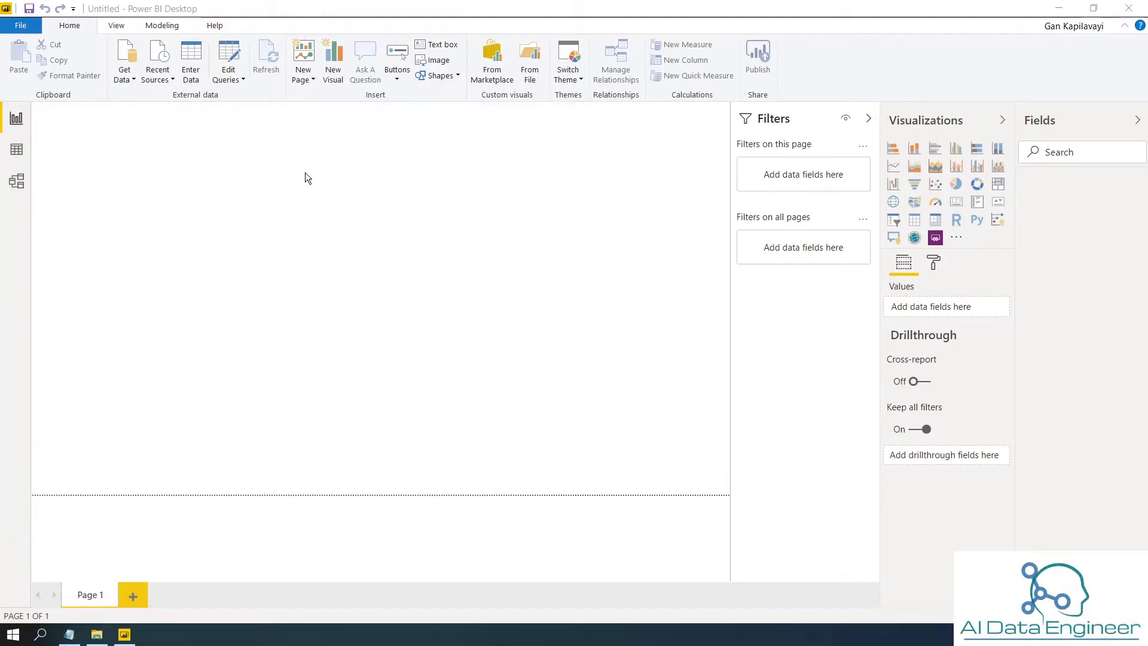
In Power Query Editor, select the UserLogonReport_2019 table from the Excel file 2019 AD User Logon Report.xlsx
click(241, 80)
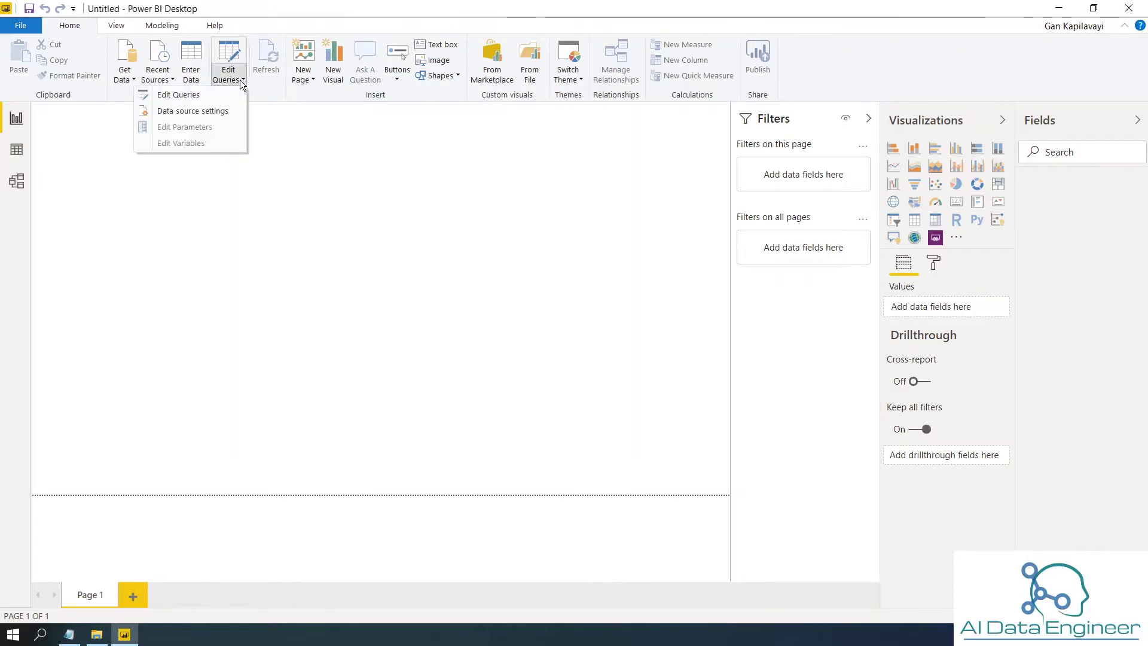
click(174, 96)
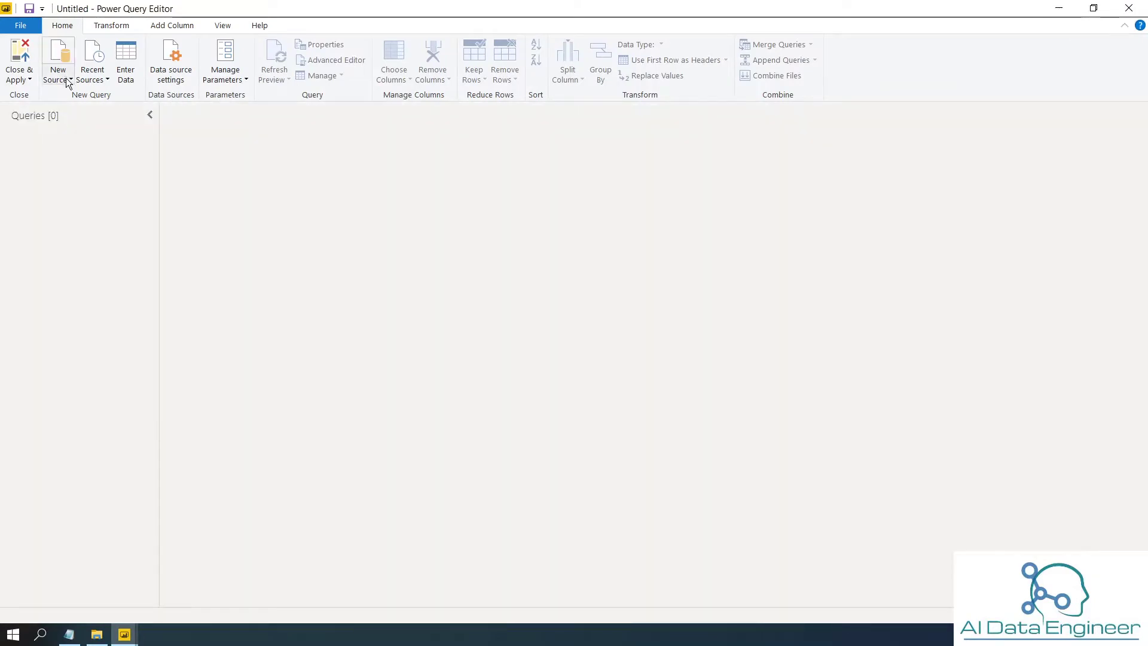
click(66, 82)
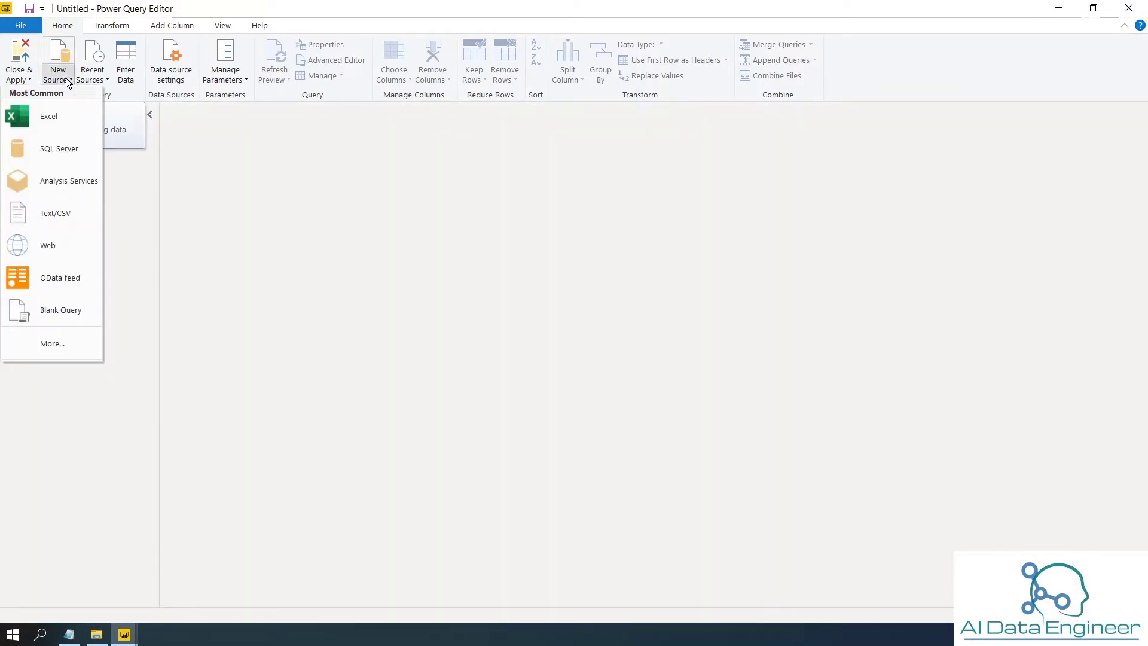
click(63, 116)
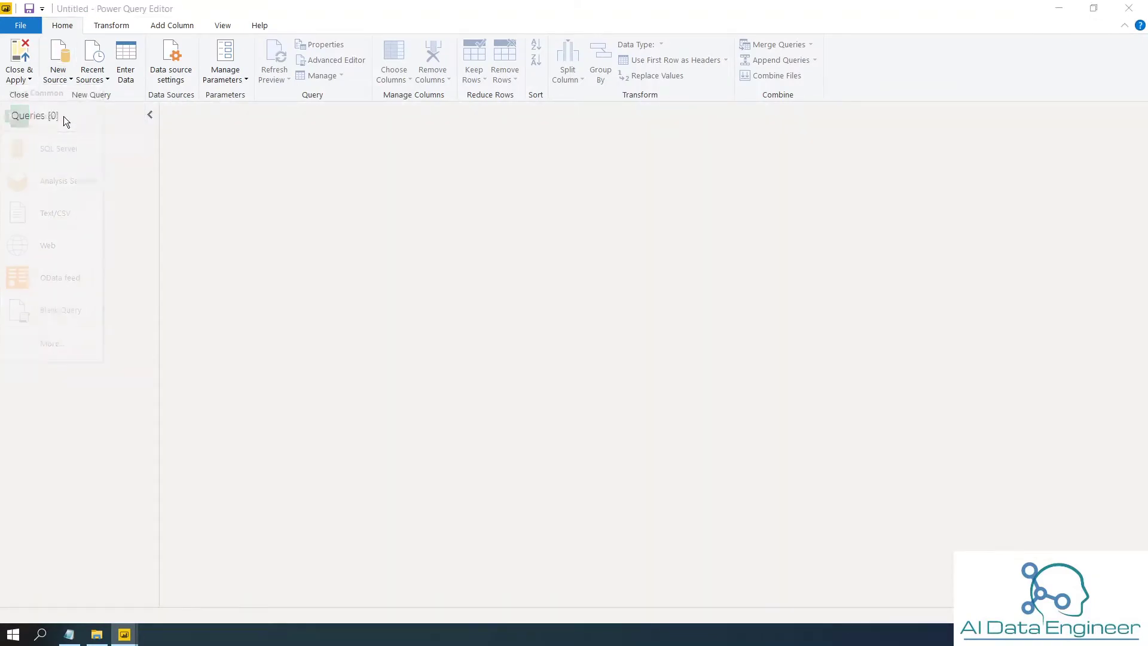
double_click(207, 110)
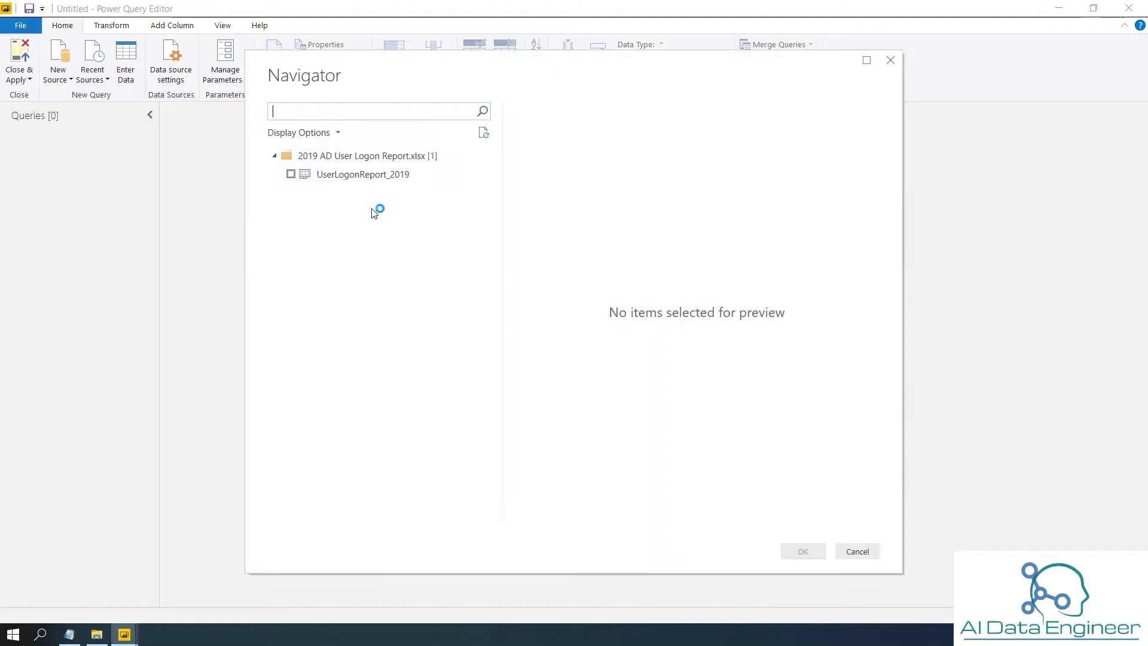
click(359, 175)
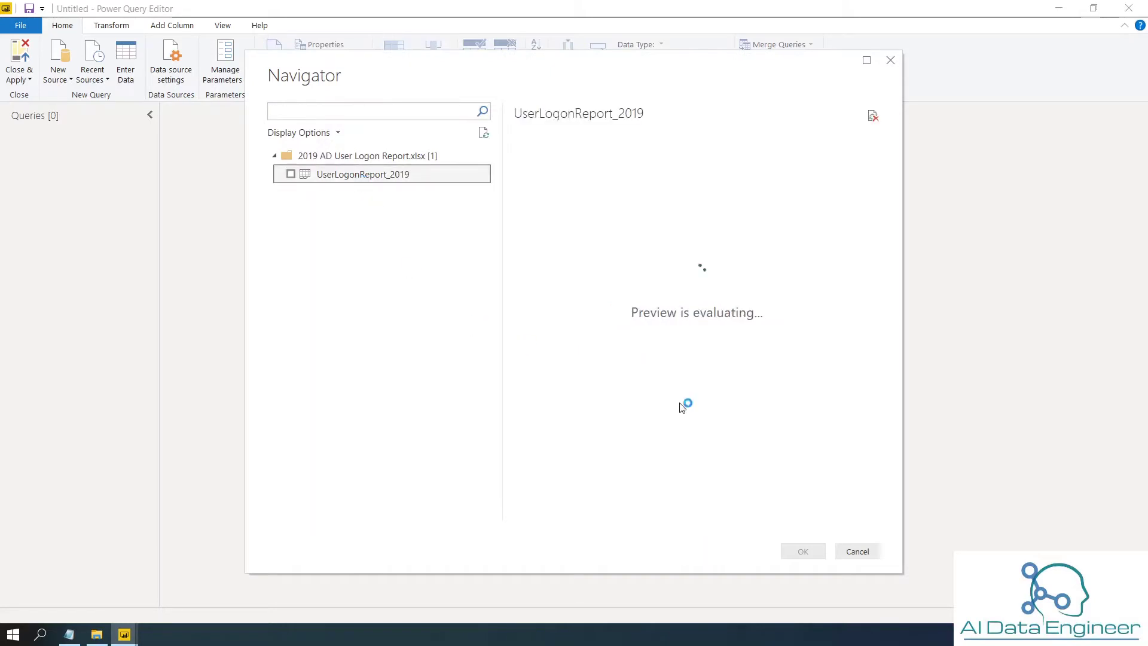
click(290, 174)
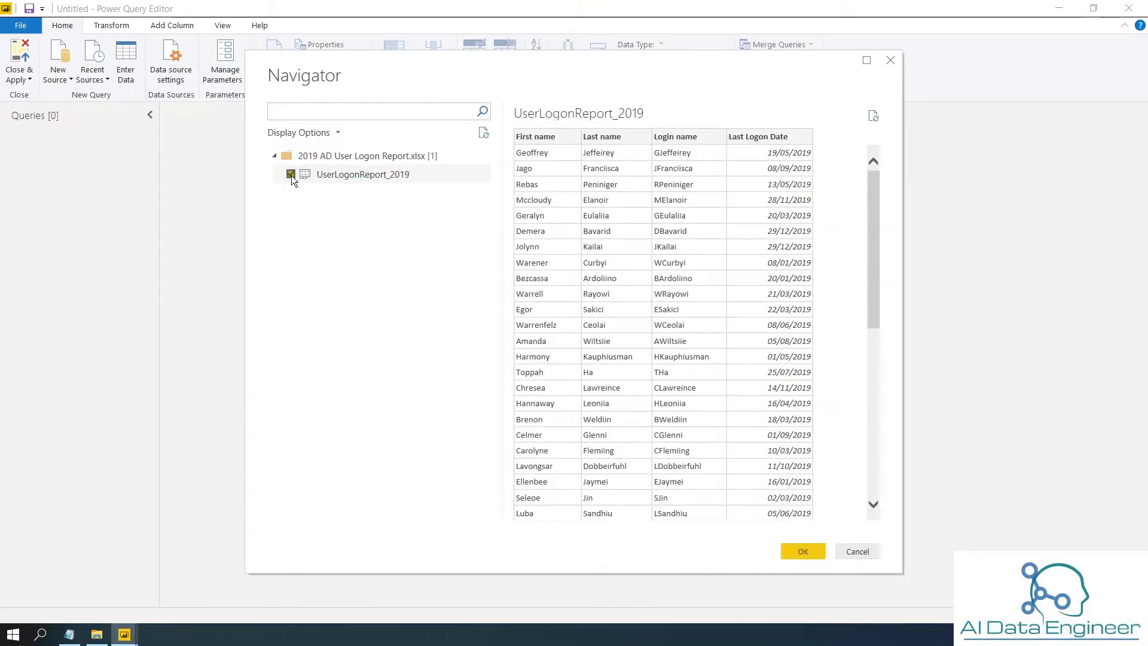
Load UserLogonReport_2019 as a query (4 columns, 49 rows) and show the Add Column tools
click(802, 551)
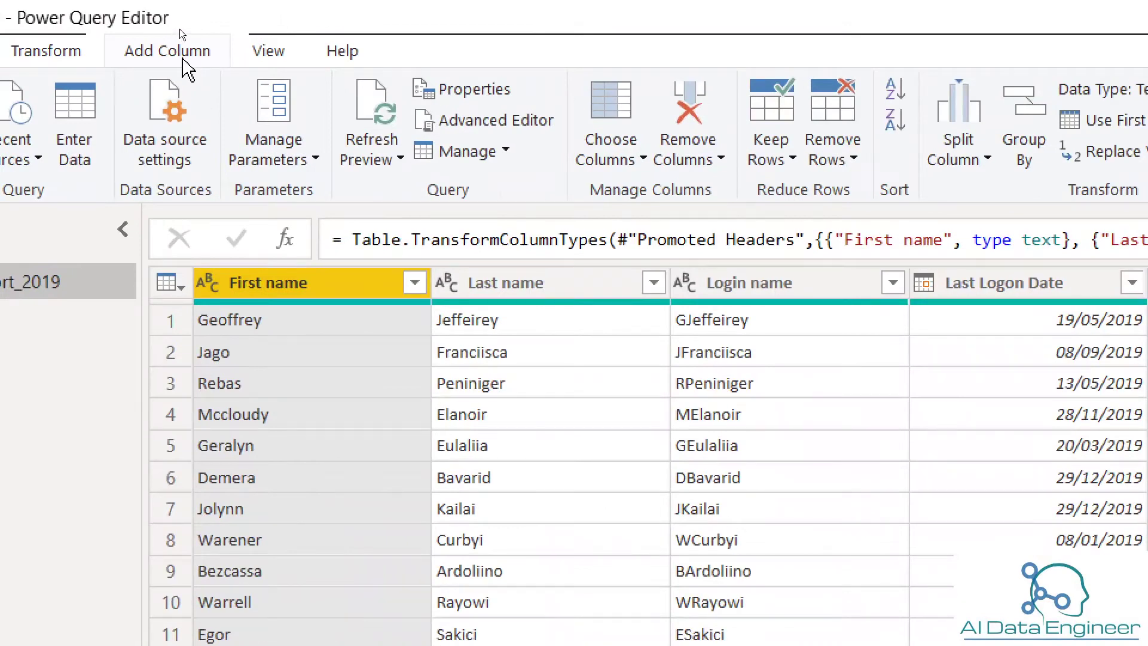
click(179, 28)
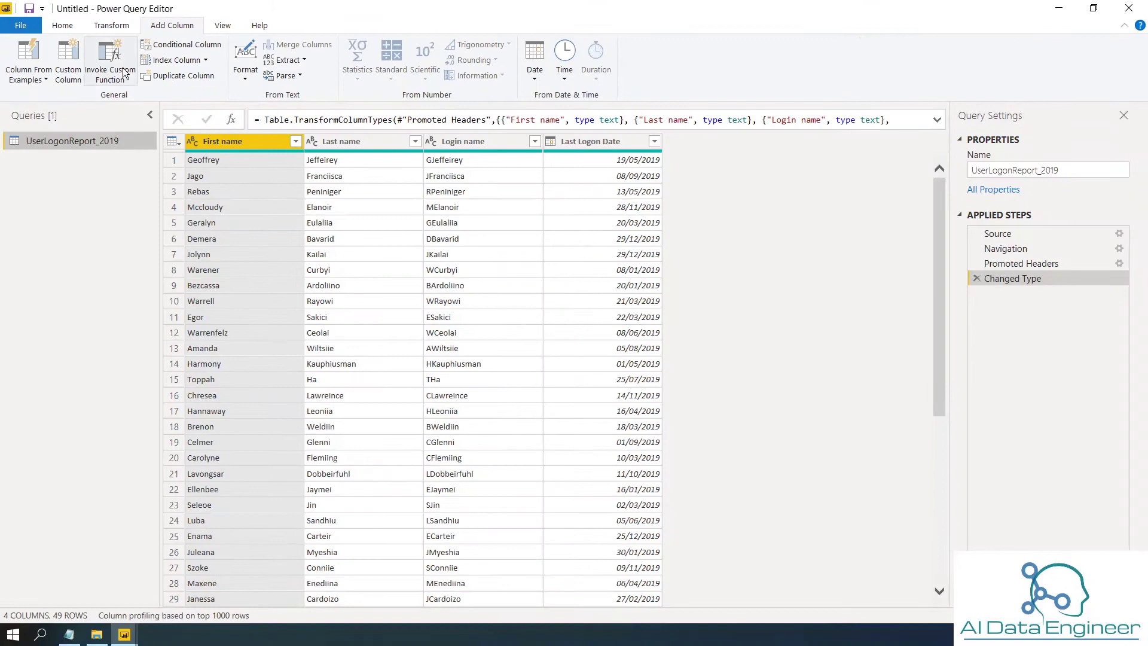
Add a Custom column with the formula [First name] & [Last name]
click(69, 70)
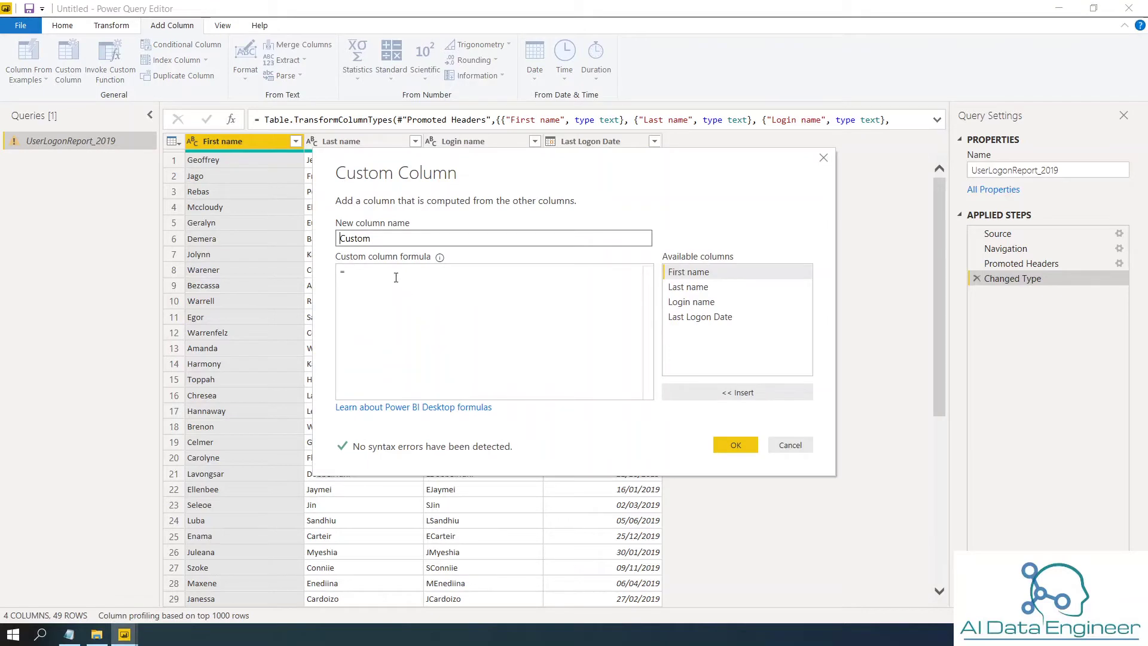
click(396, 278)
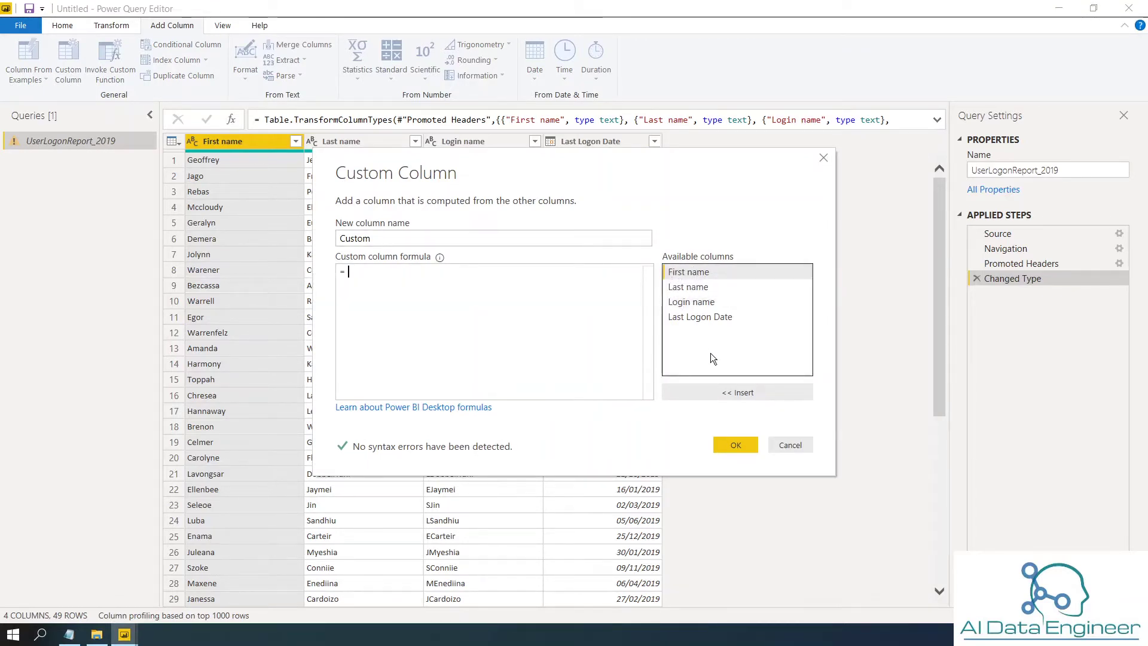
double_click(695, 274)
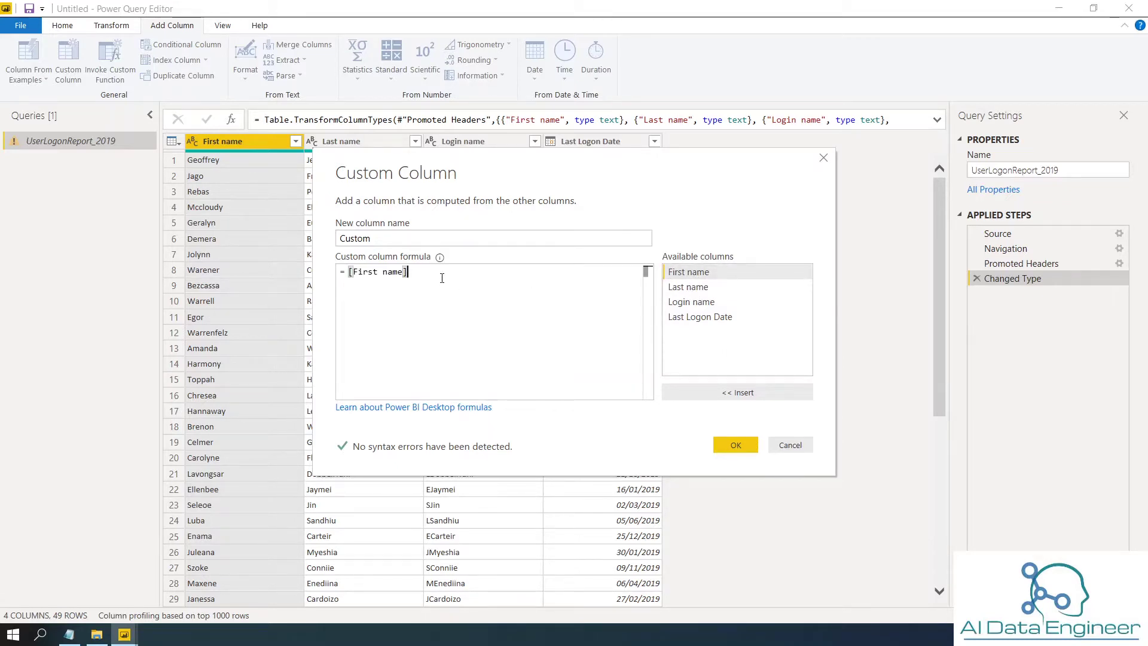
text(&)
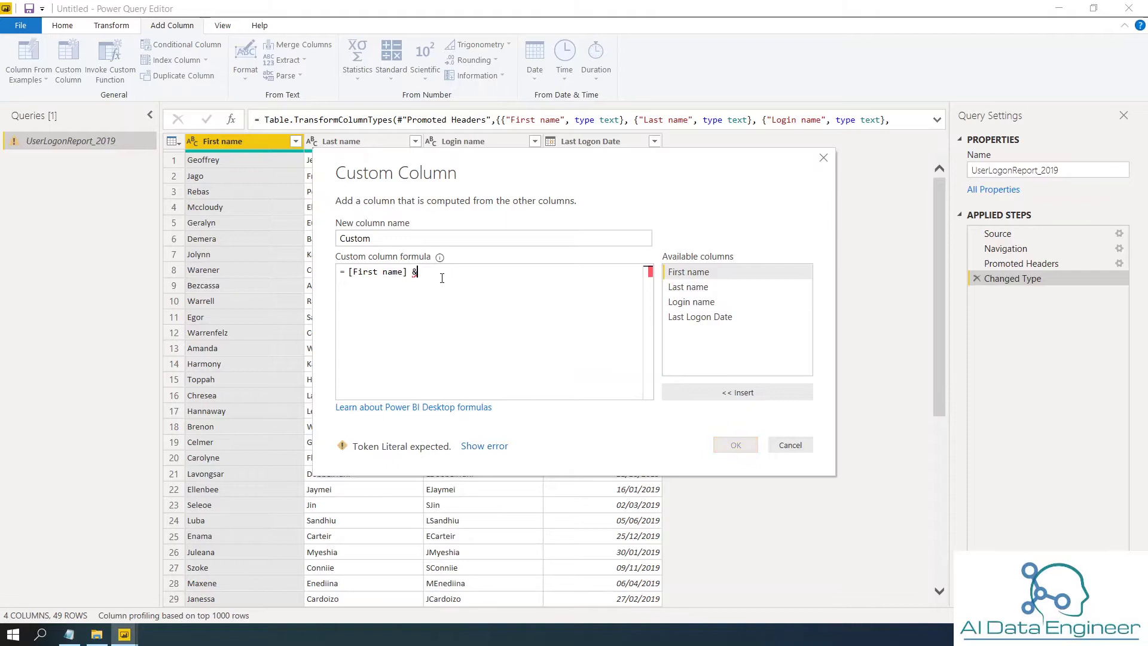
double_click(676, 286)
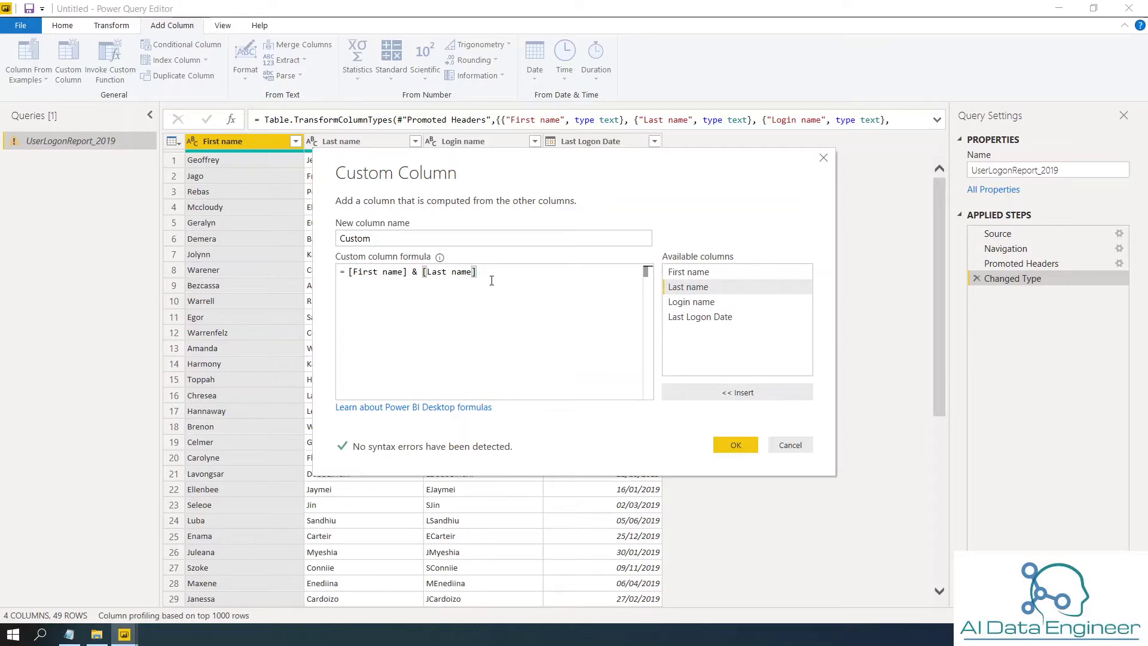
click(733, 443)
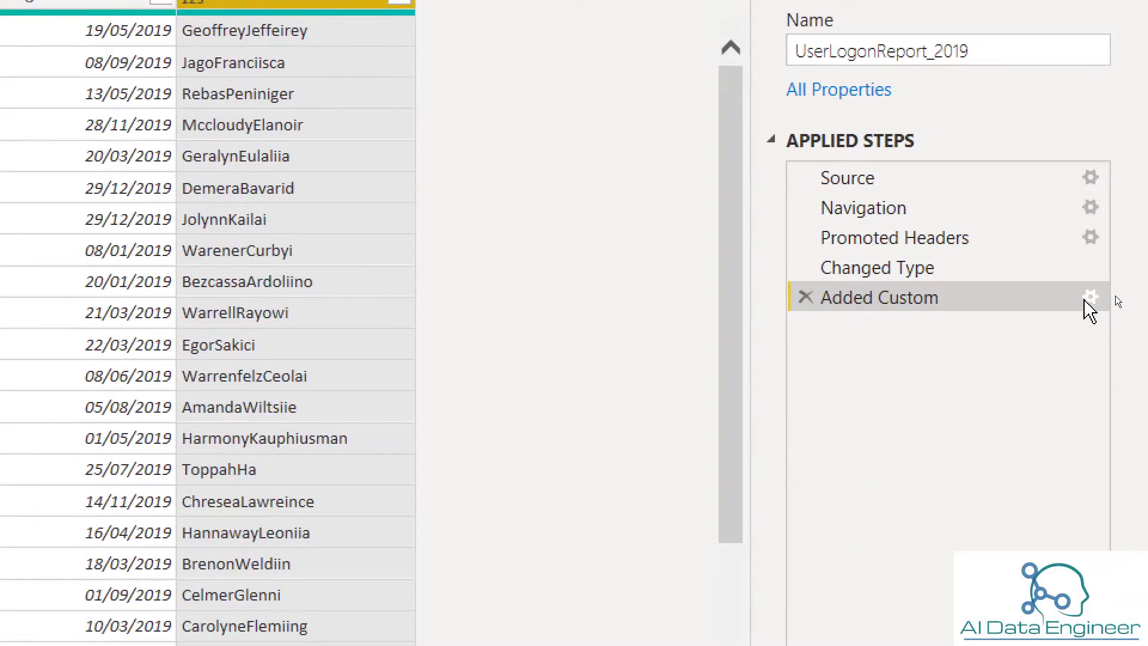
Change the Added Custom formula to [First name] & " " & [Last name] to insert a space
click(1090, 298)
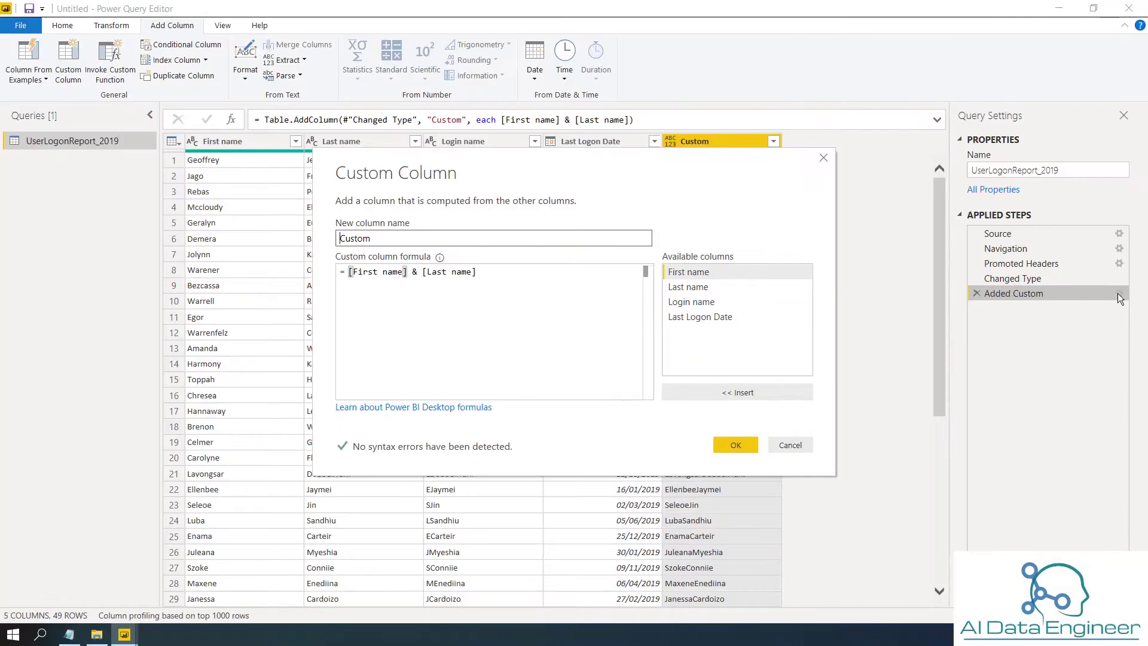
click(437, 299)
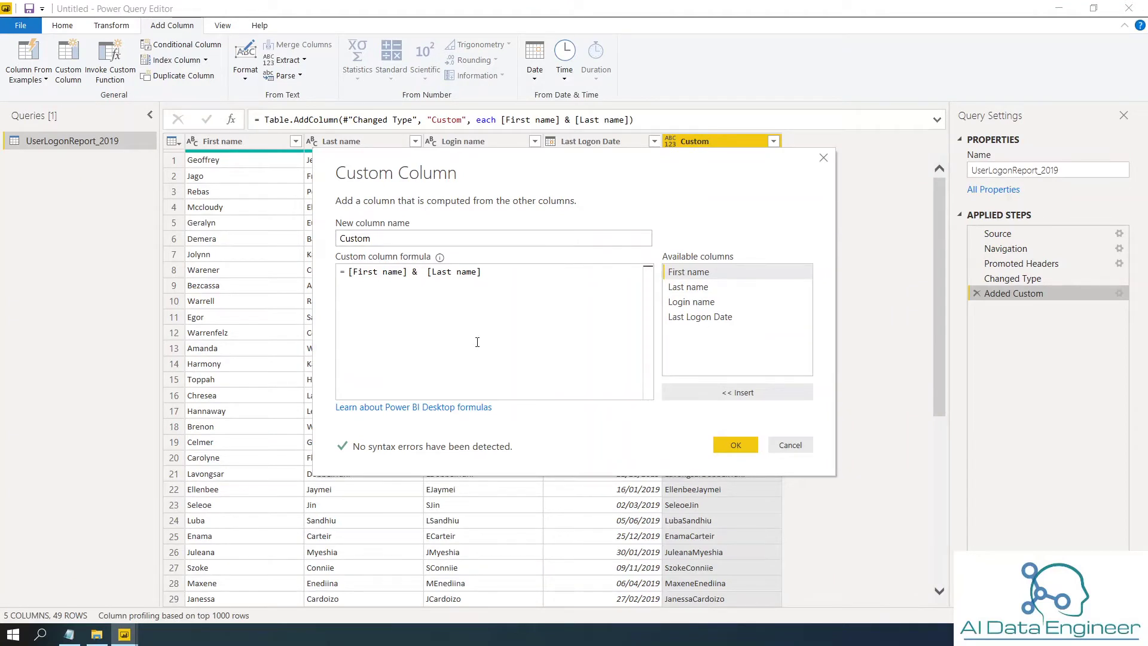
text(")
key(Right)
text(&)
click(735, 445)
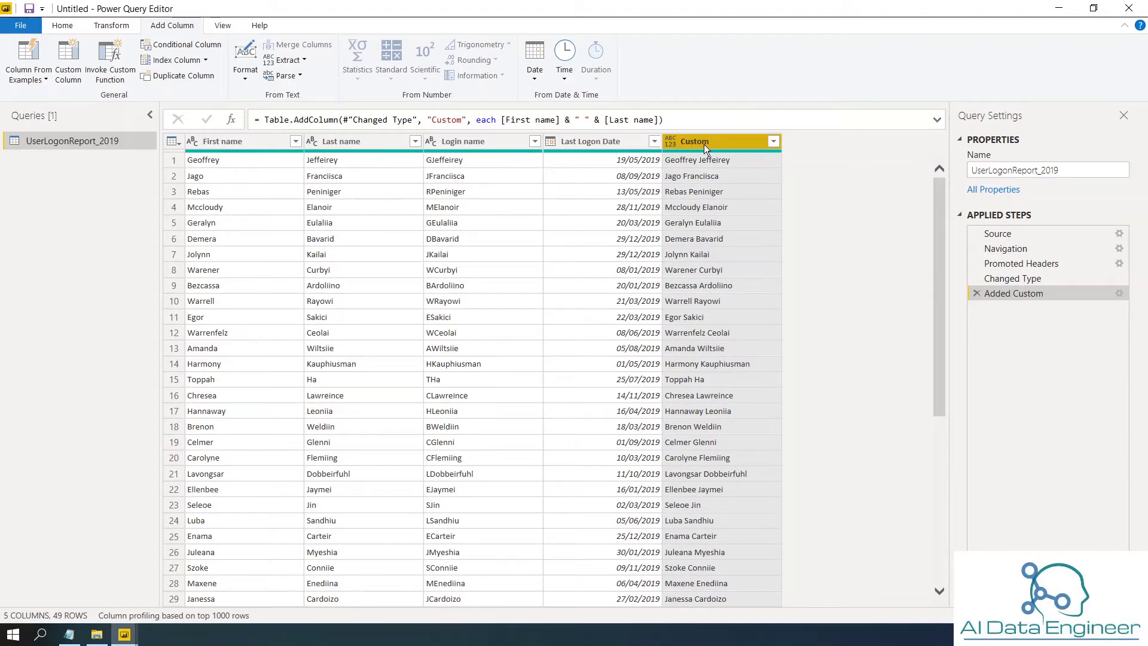
double_click(705, 144)
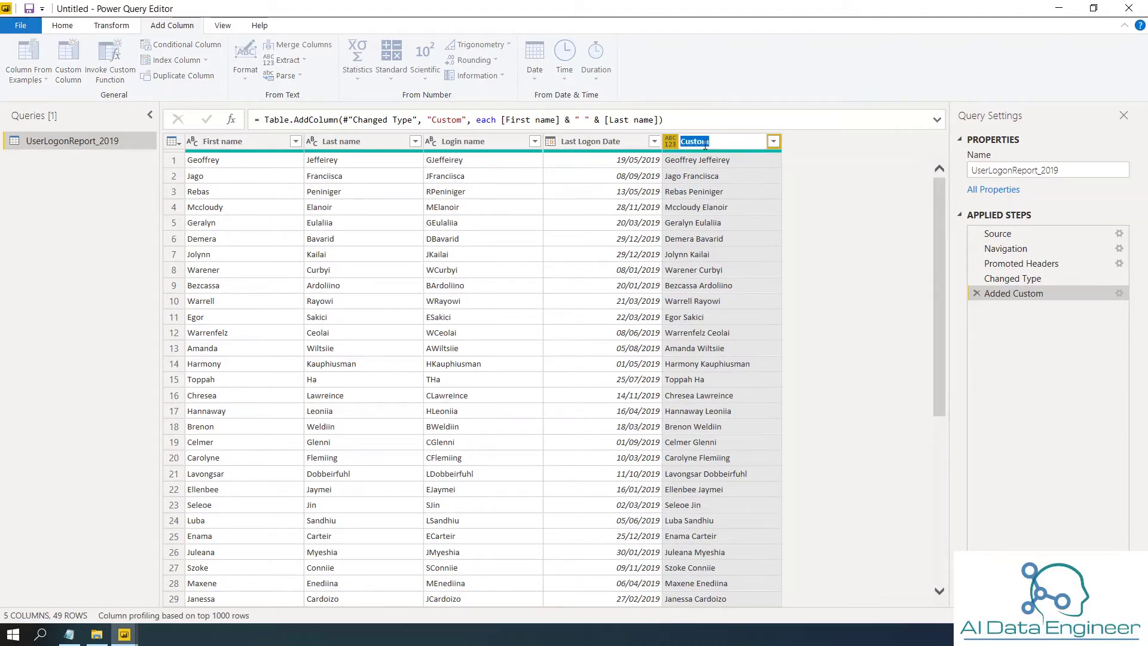
text(dl)
key(BackSpace)
text(Display Name)
key(Return)
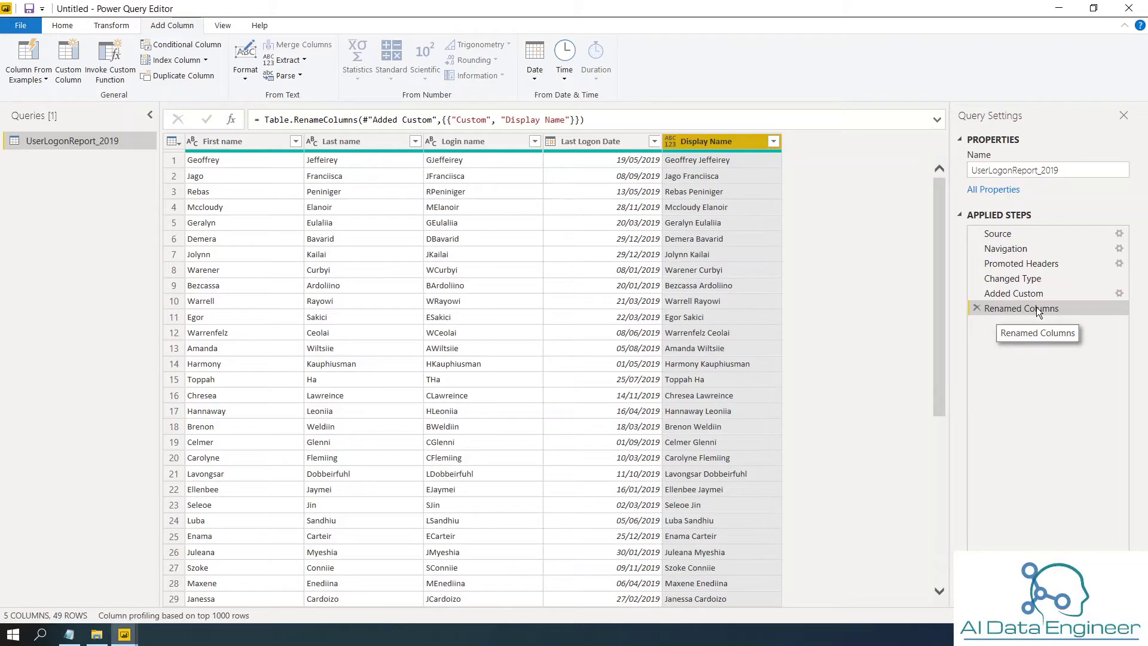
click(978, 308)
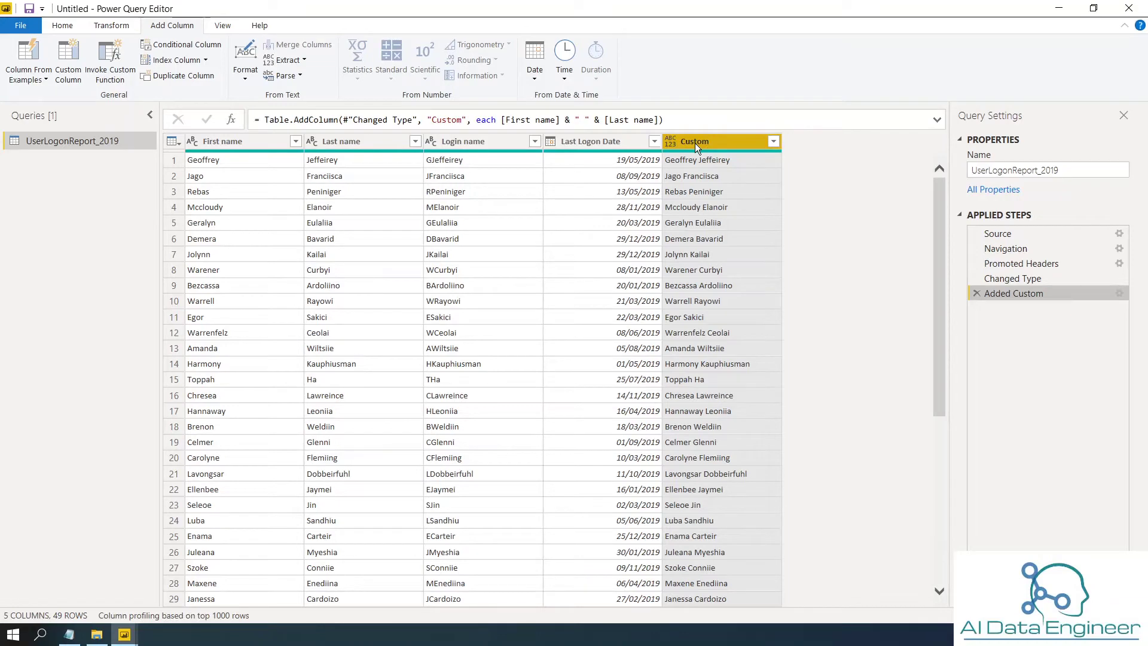
Rename the column in the Added Custom step from Custom to Display Name
click(1118, 293)
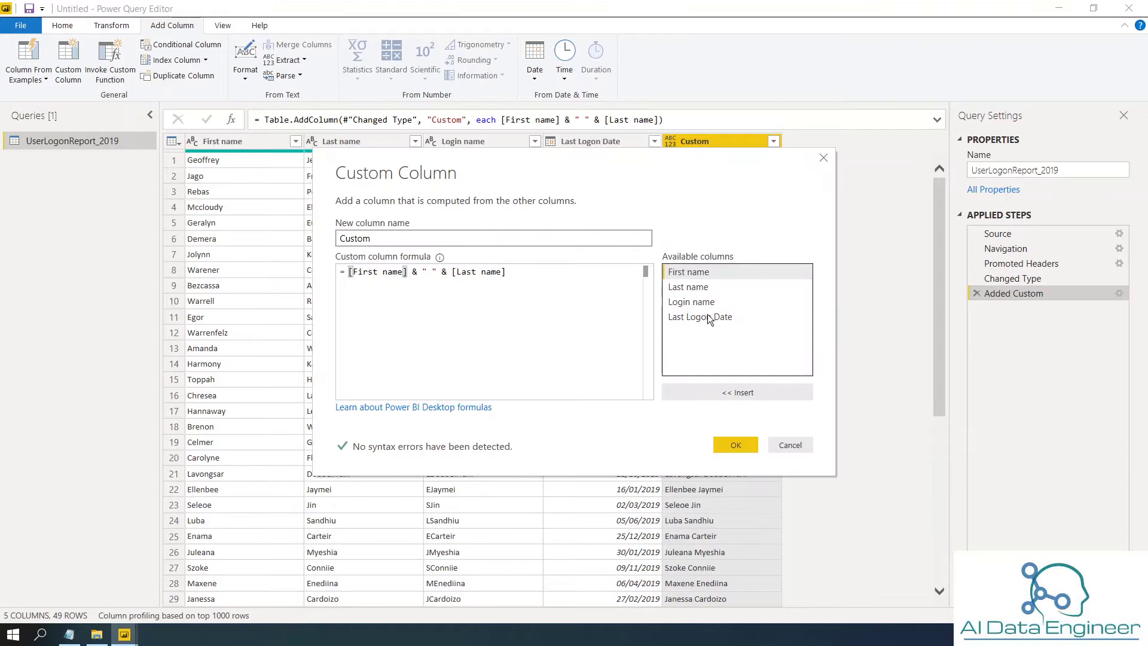
drag(383, 240, 321, 246)
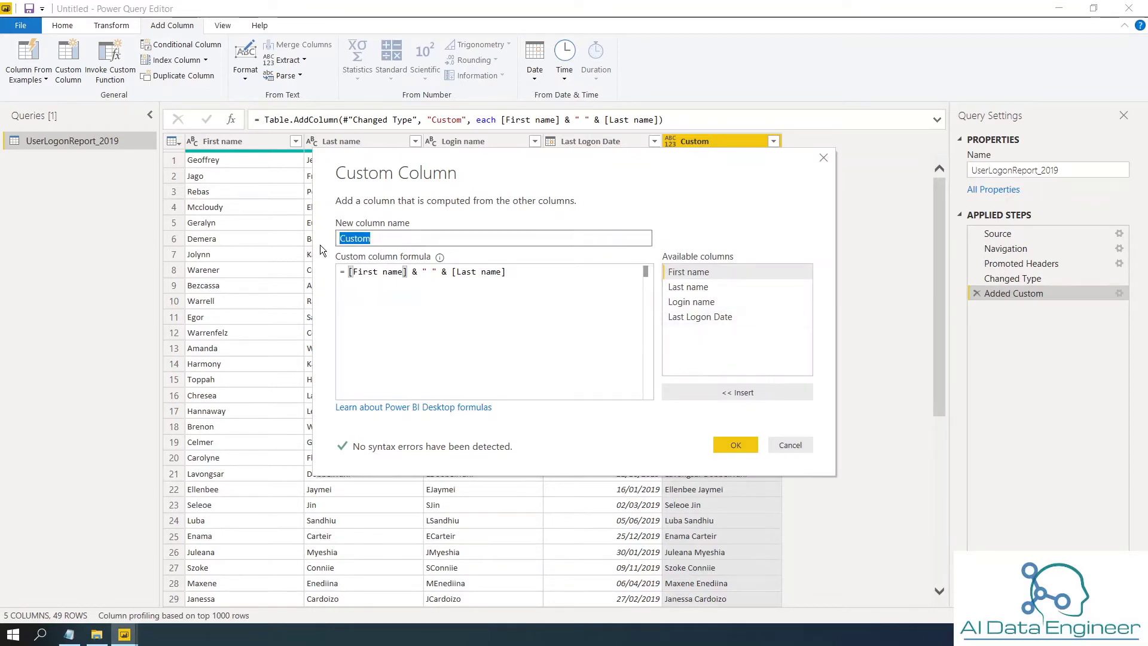
text(Display name)
key(BackSpace)
key(BackSpace)
key(BackSpace)
key(BackSpace)
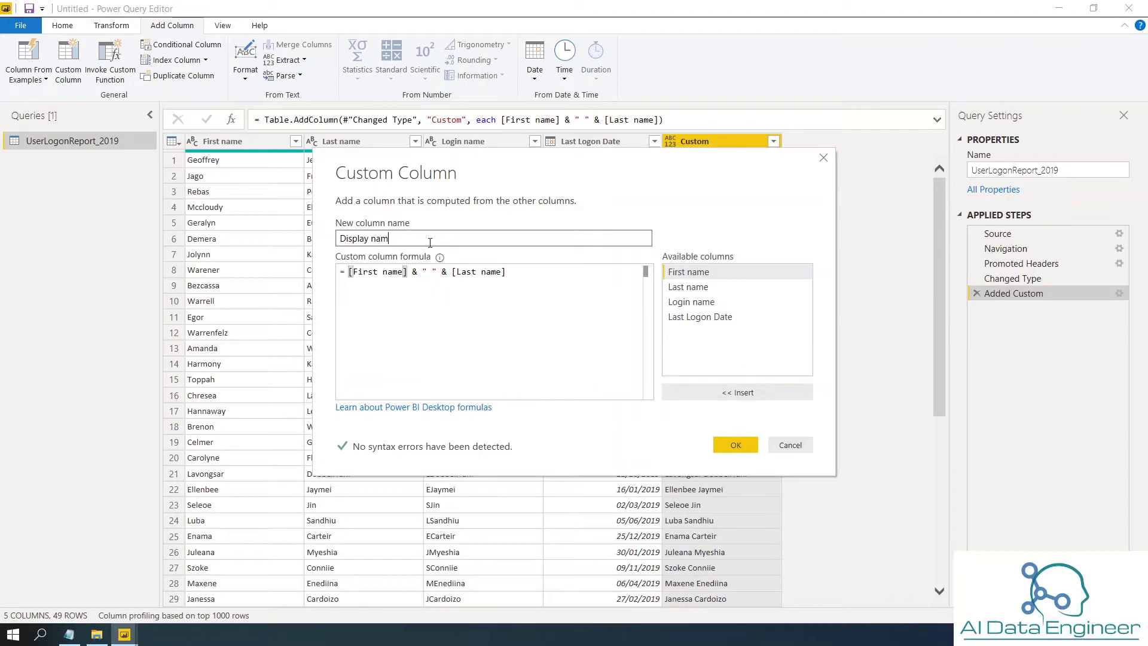
text(nAME)
key(BackSpace)
key(BackSpace)
key(BackSpace)
text(n)
key(BackSpace)
key(BackSpace)
text(Name)
click(738, 446)
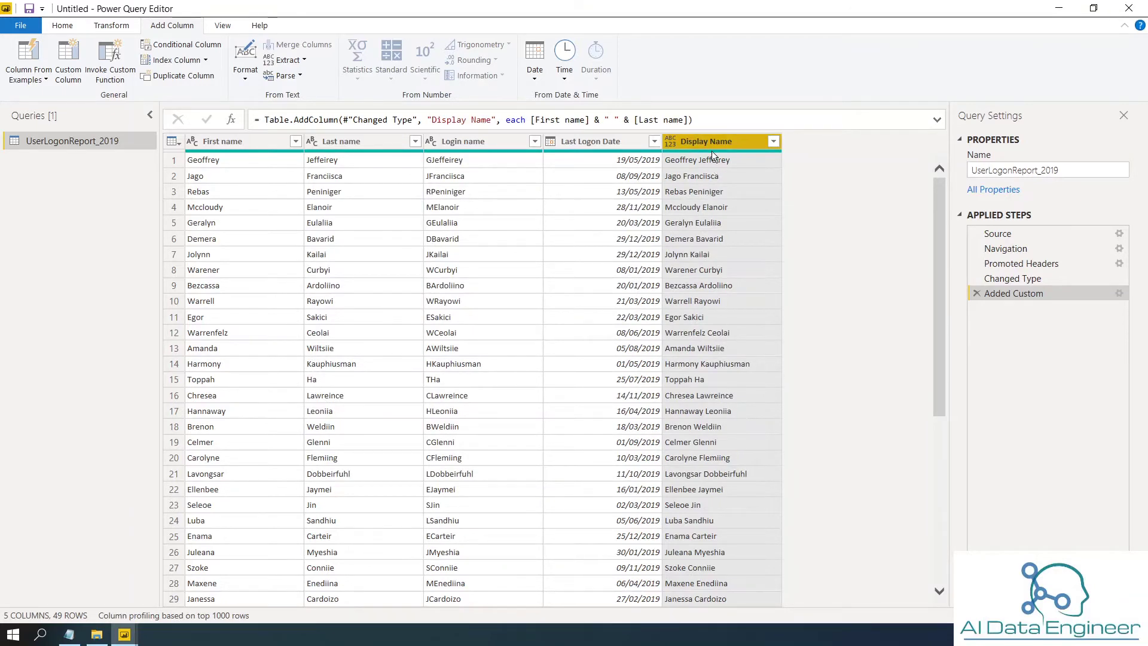
Set the Display Name column's data type to Text
mouse_move(711, 151)
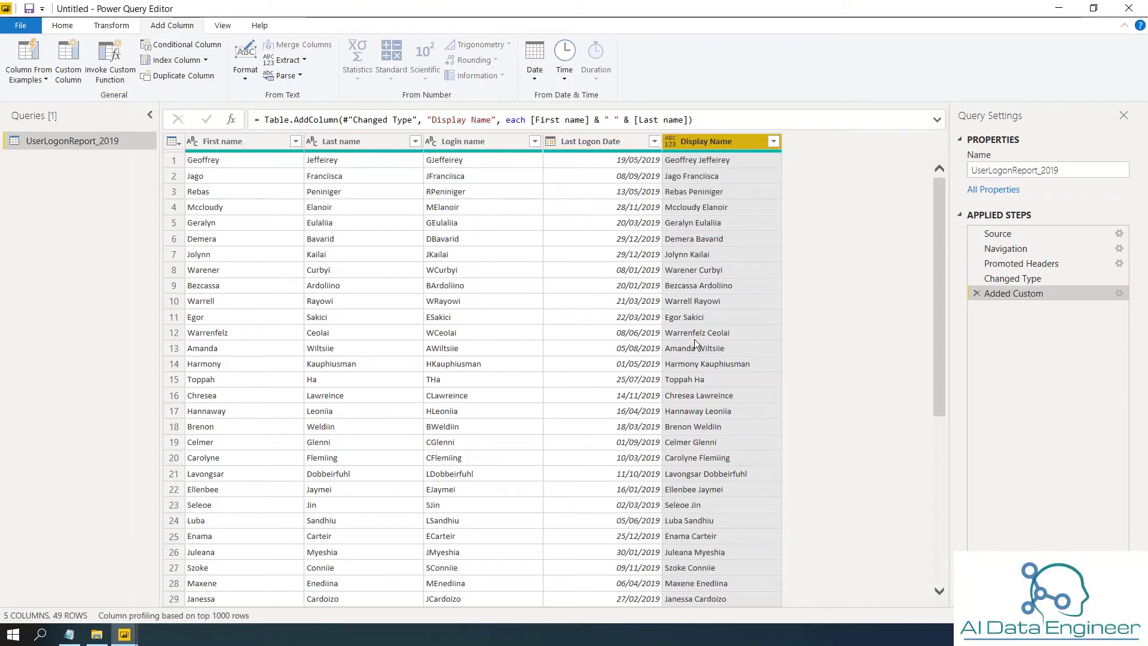
click(669, 142)
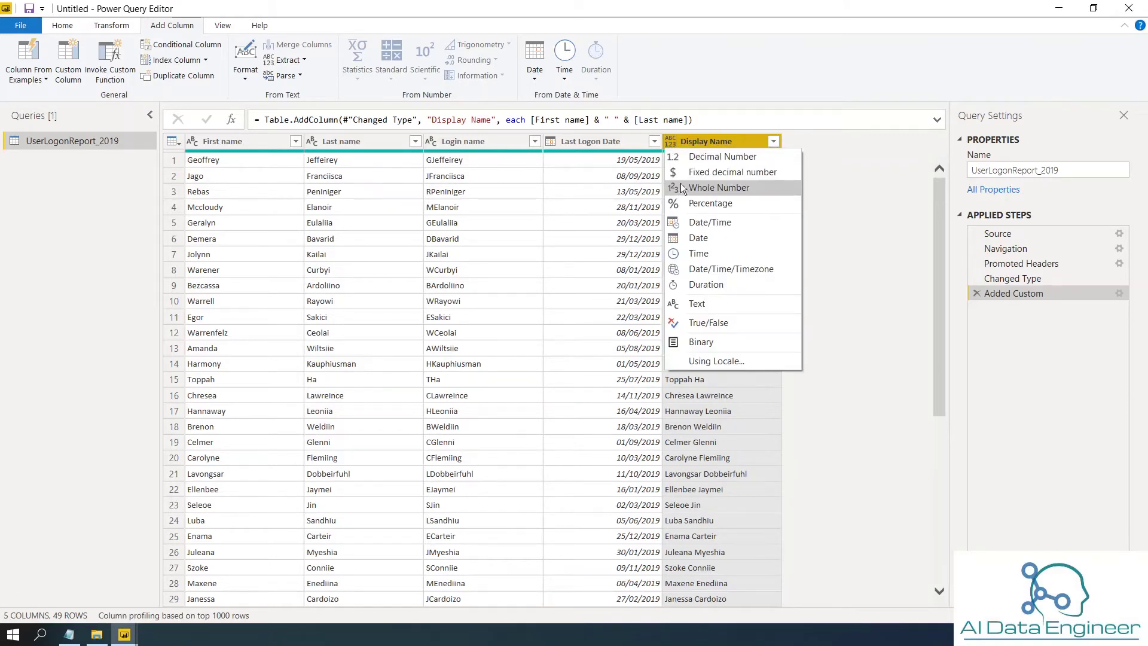
click(688, 301)
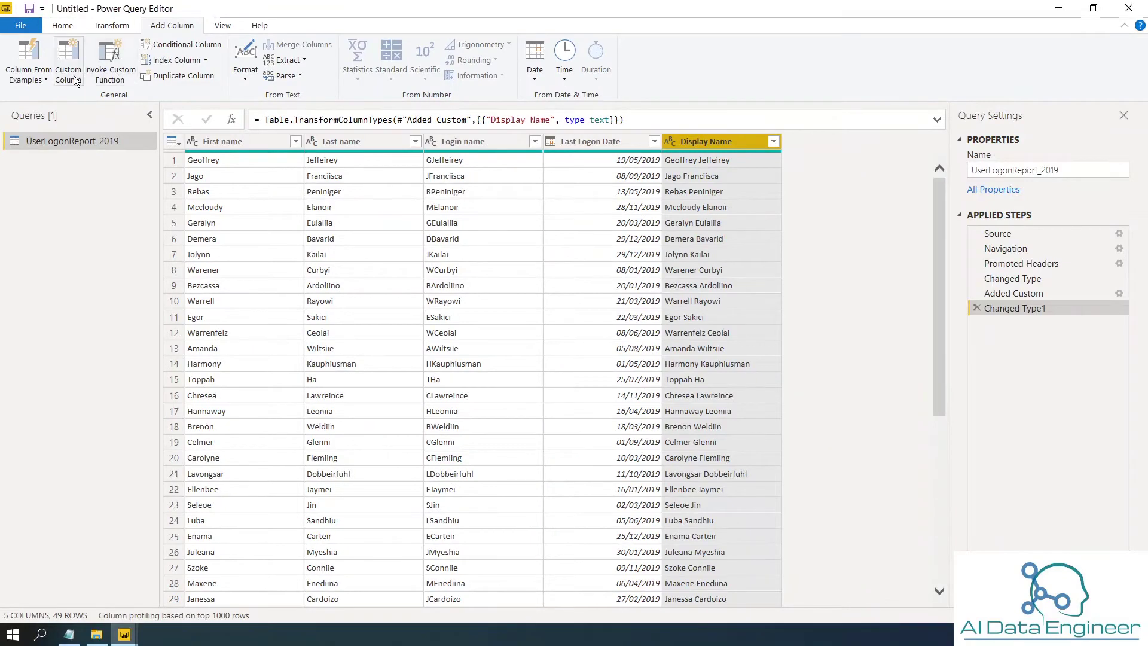
Add a custom column named Year with formula Date.ToText([Last Logon Date],"yyyy")
click(69, 75)
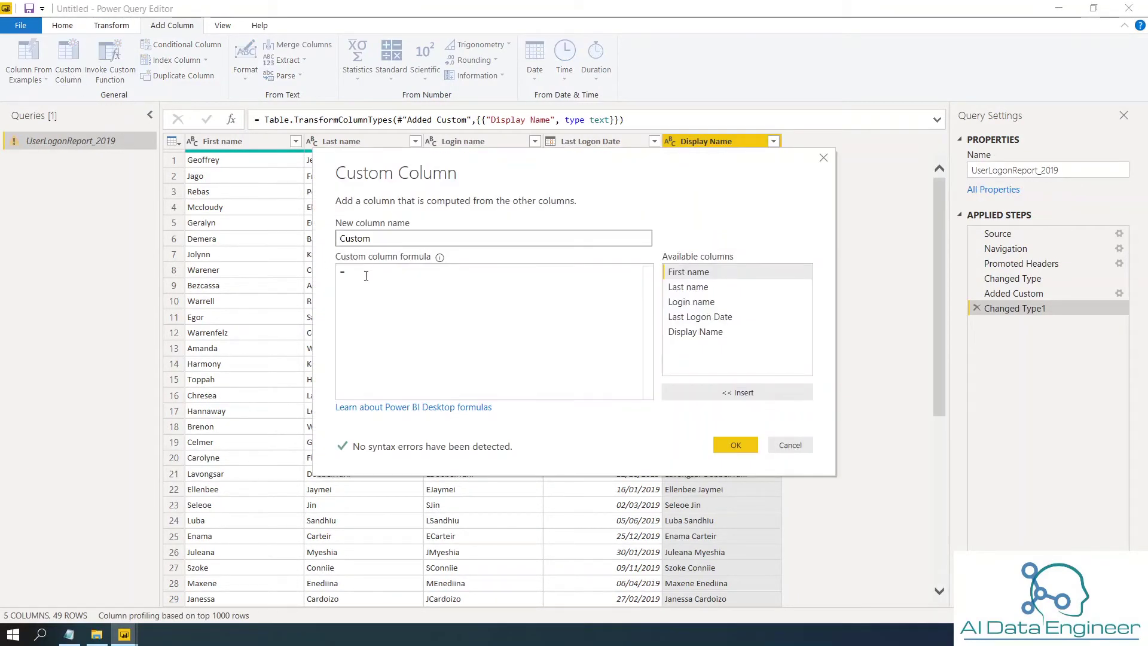
click(366, 276)
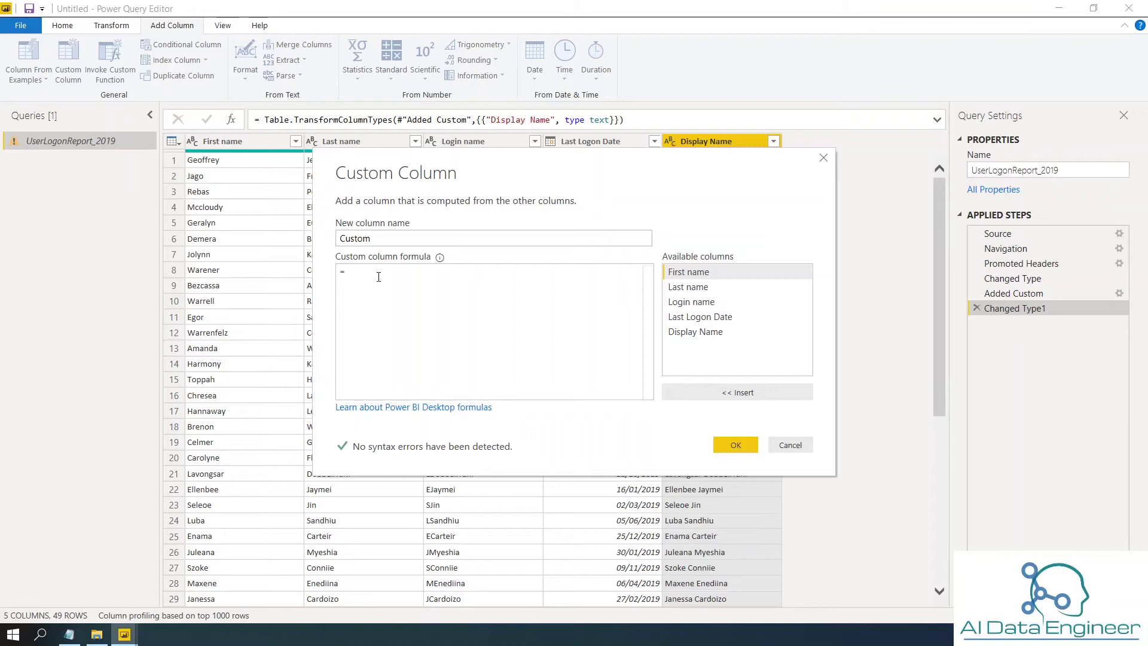
text(DATE)
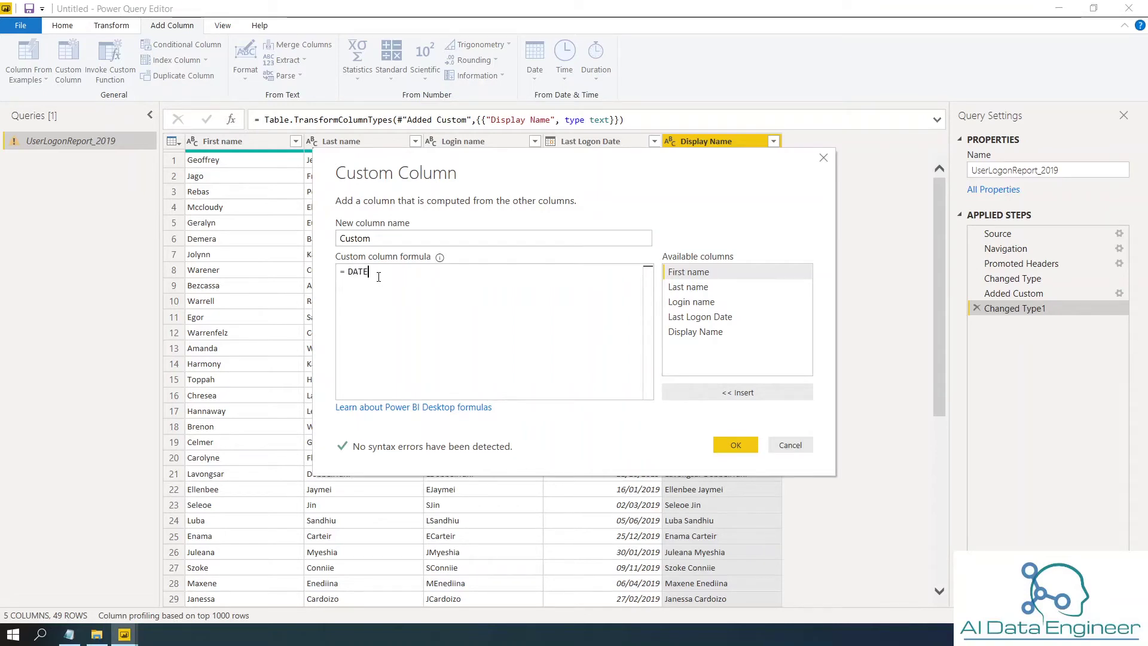
key(BackSpace)
key(BackSpace)
text(date)
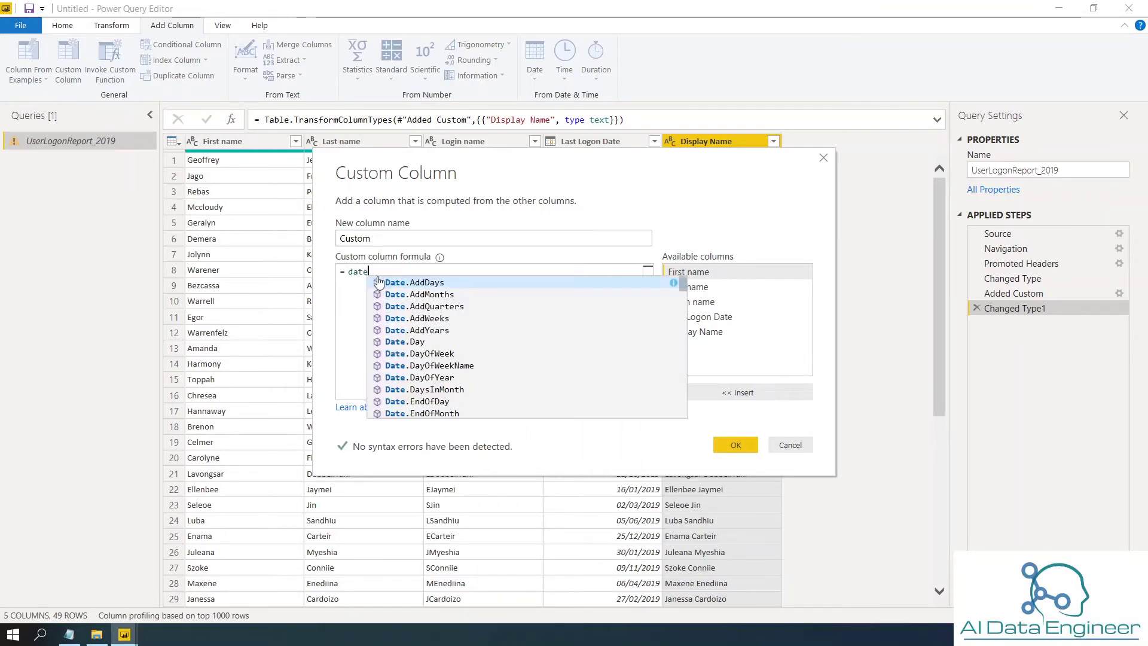
text(.to)
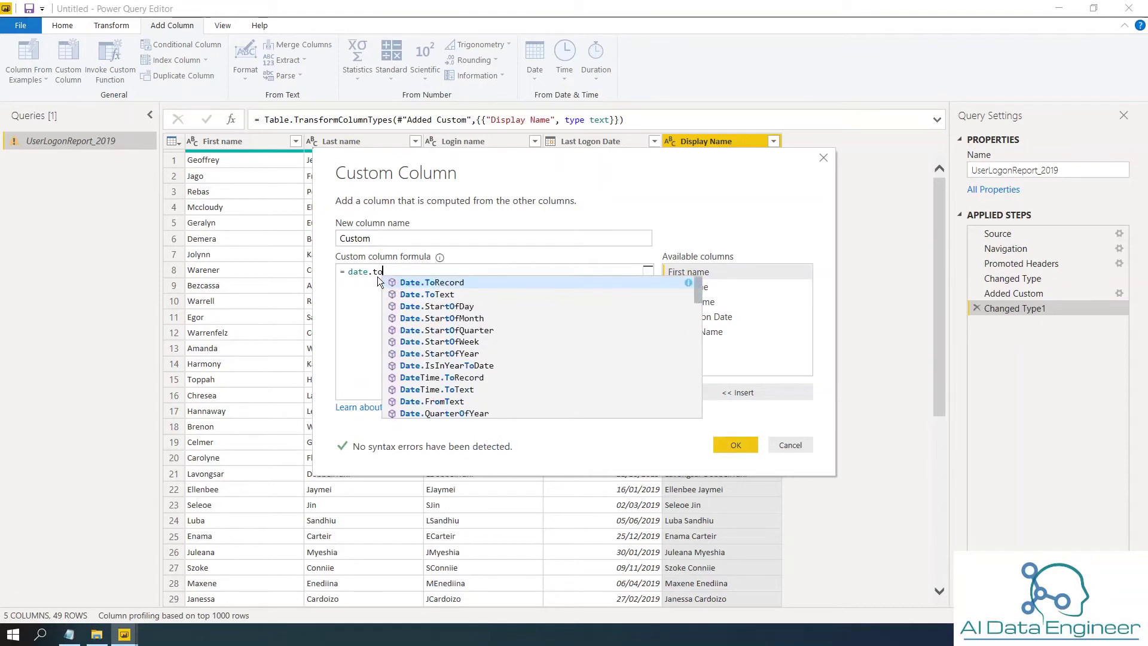
key(Down)
key(Tab)
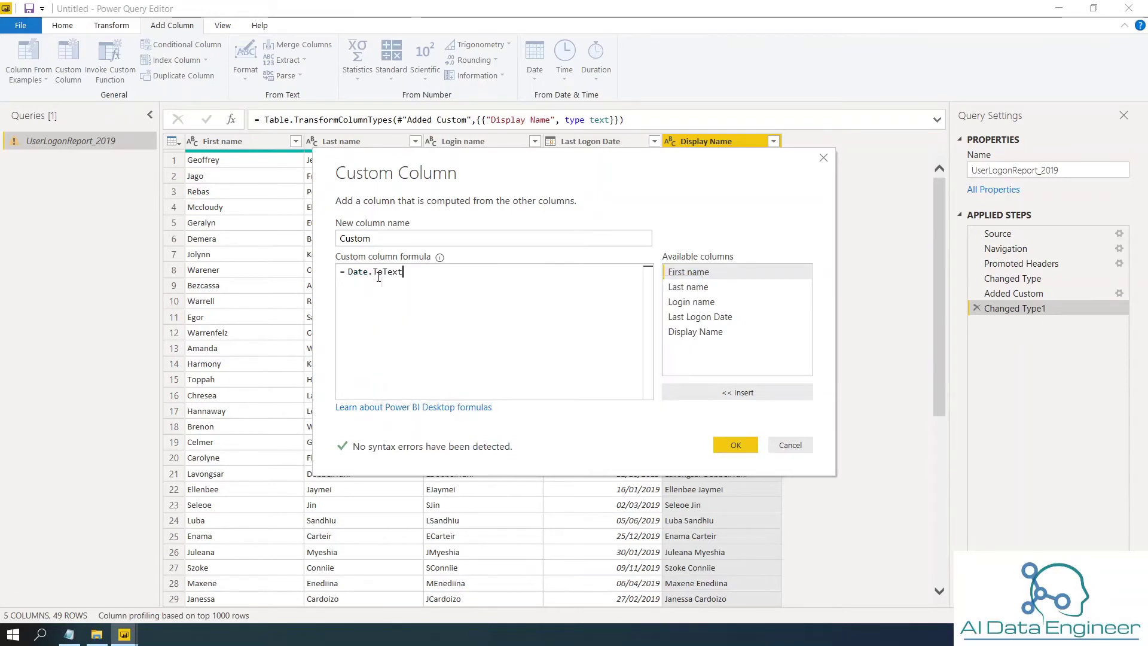
text(()
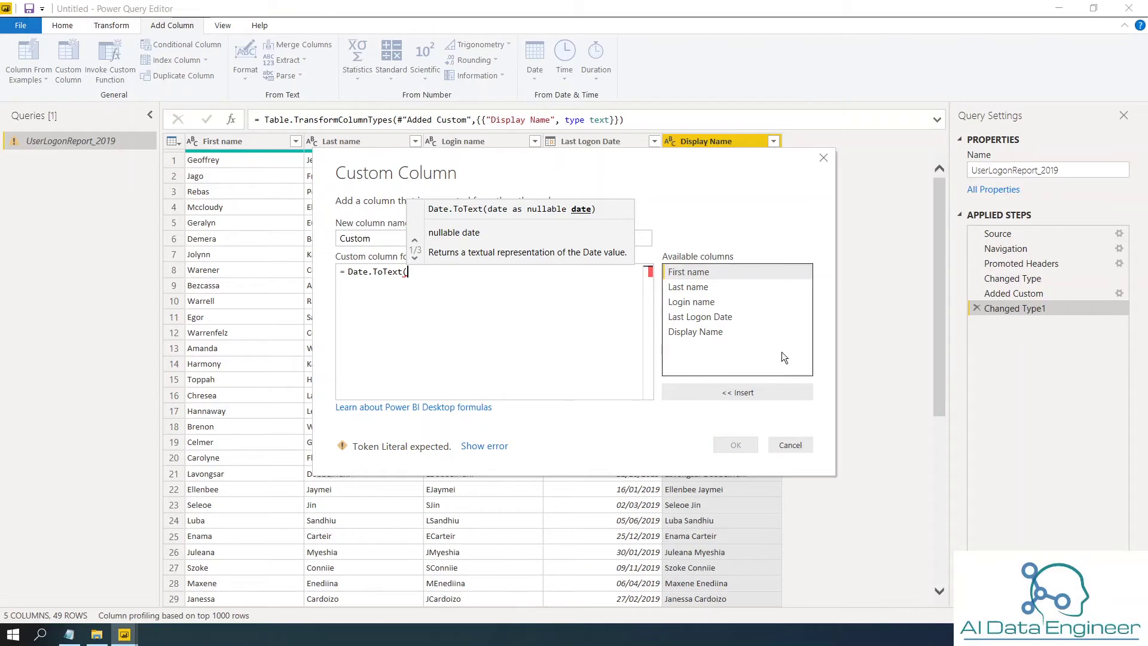
double_click(712, 318)
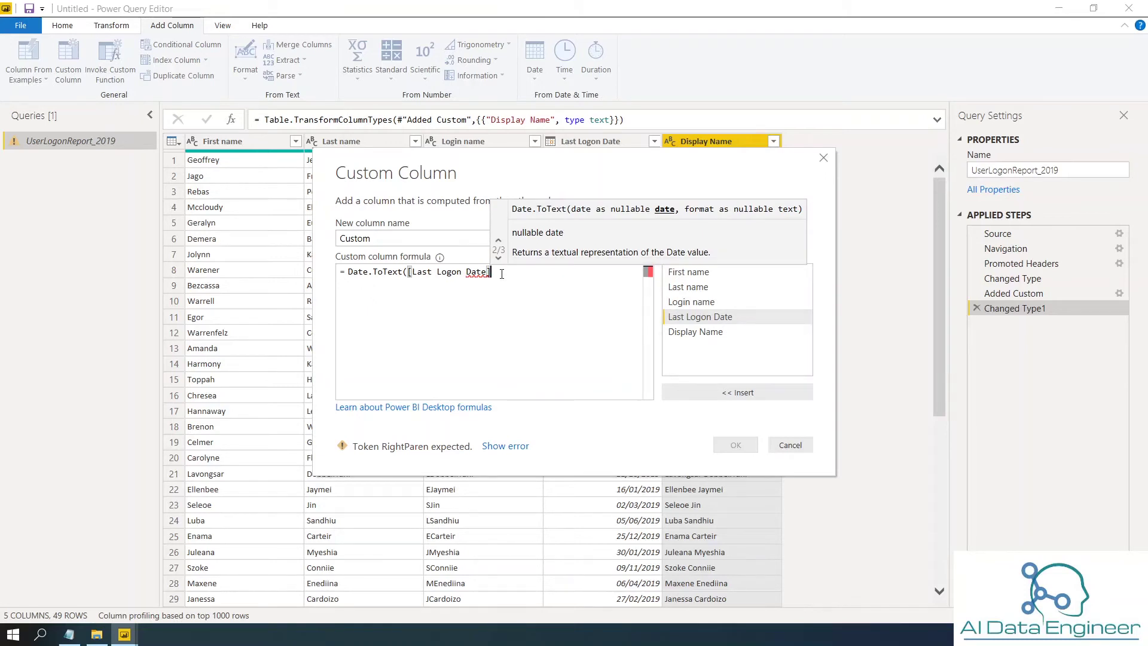
text(,)
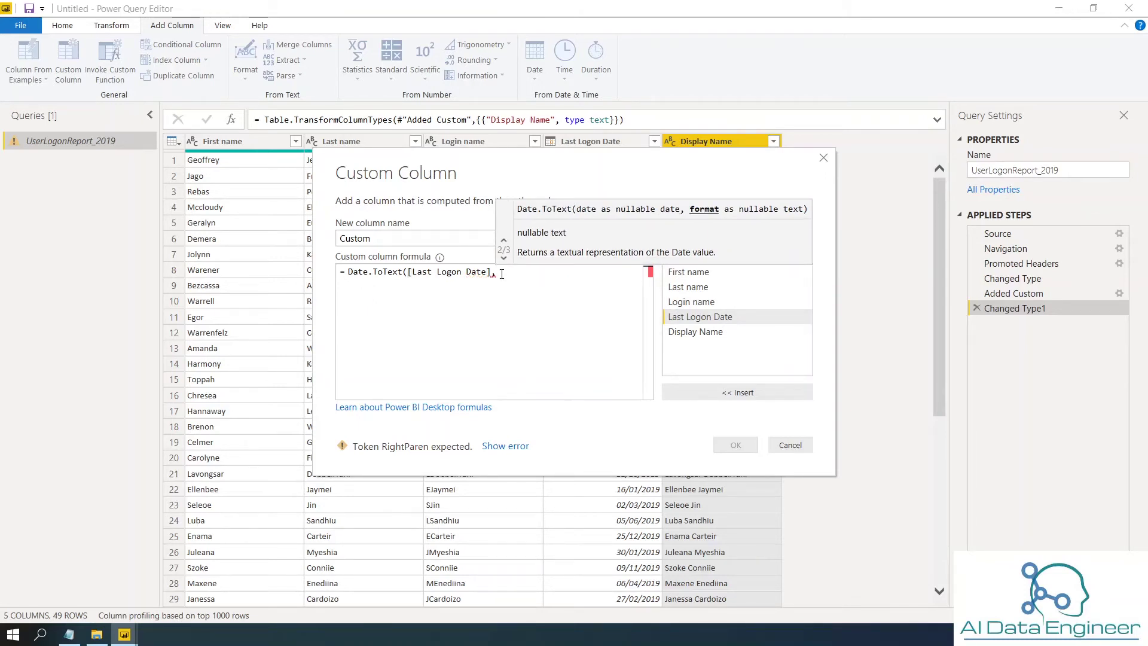
text(")
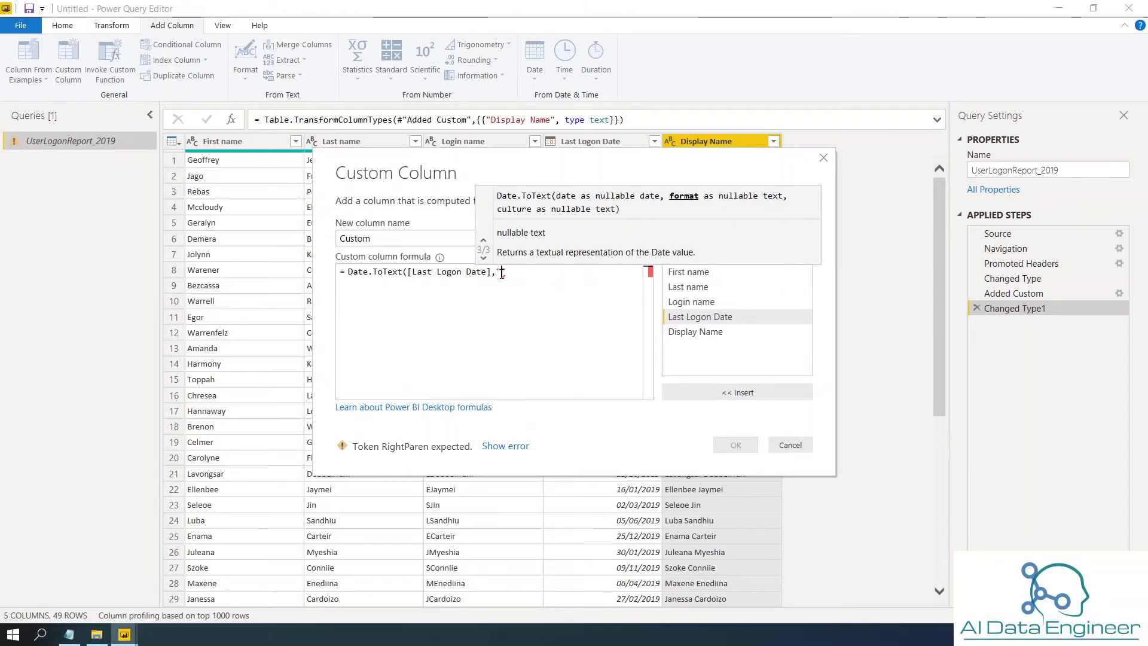
text(yyyy"))
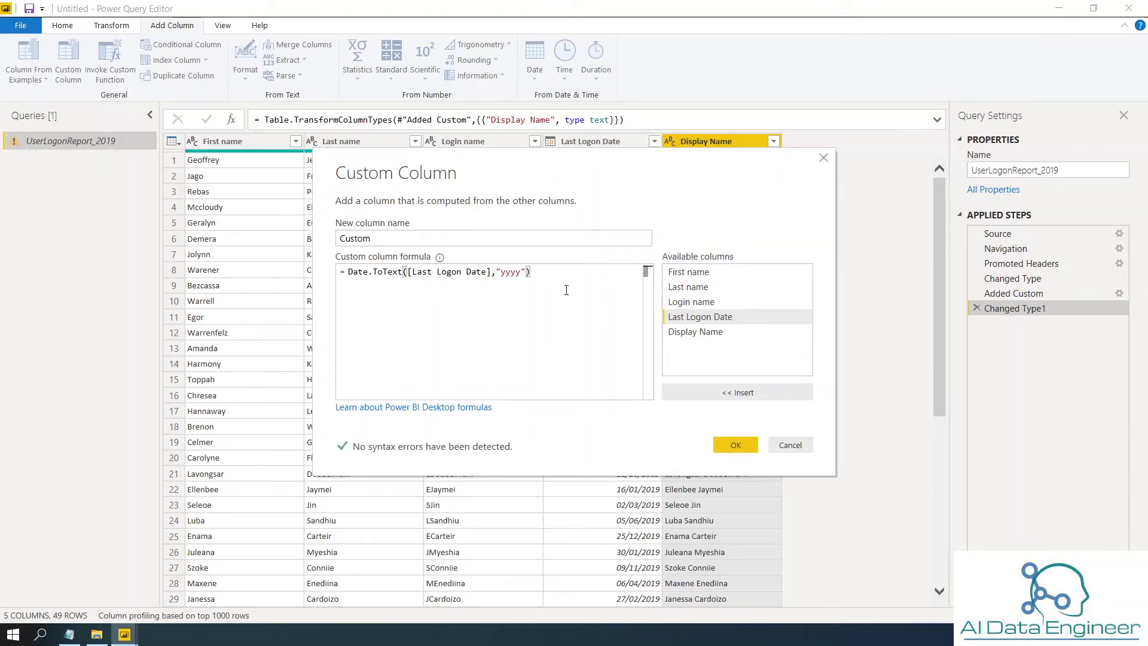
double_click(359, 238)
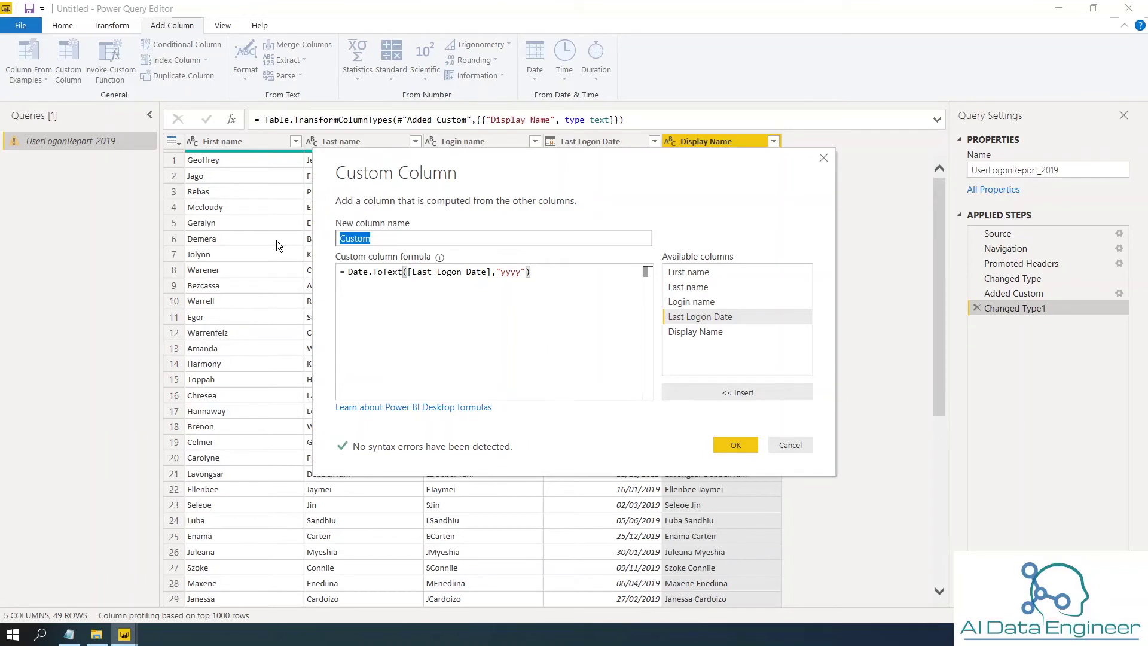
text(Year)
click(735, 445)
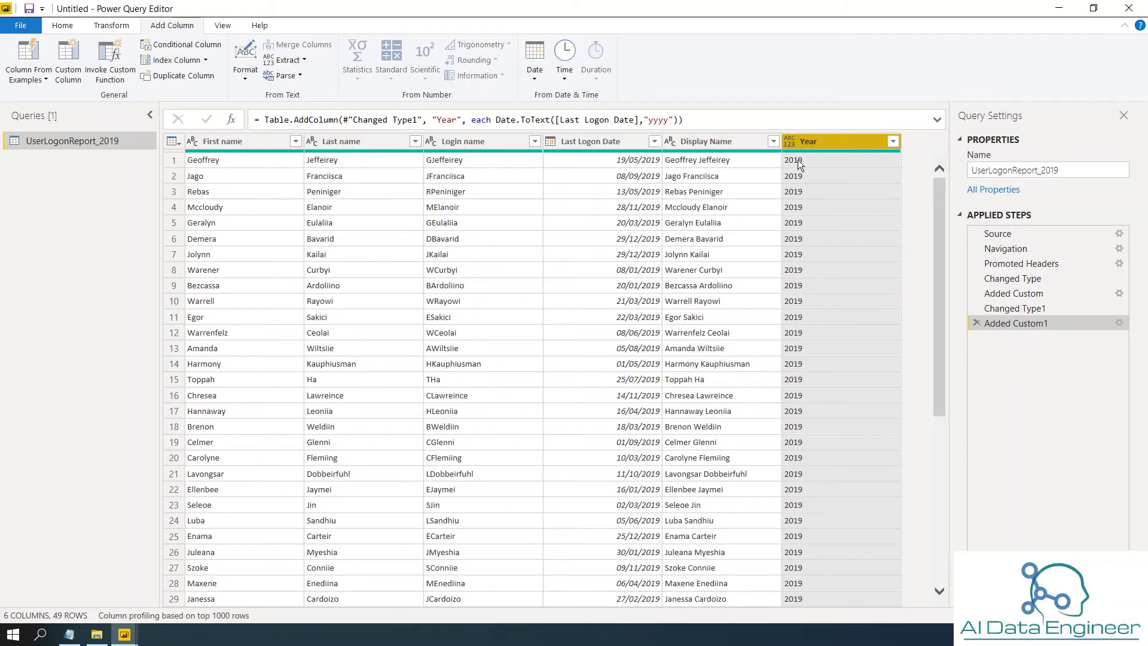
Change the Year column's data type to Whole Number
click(790, 145)
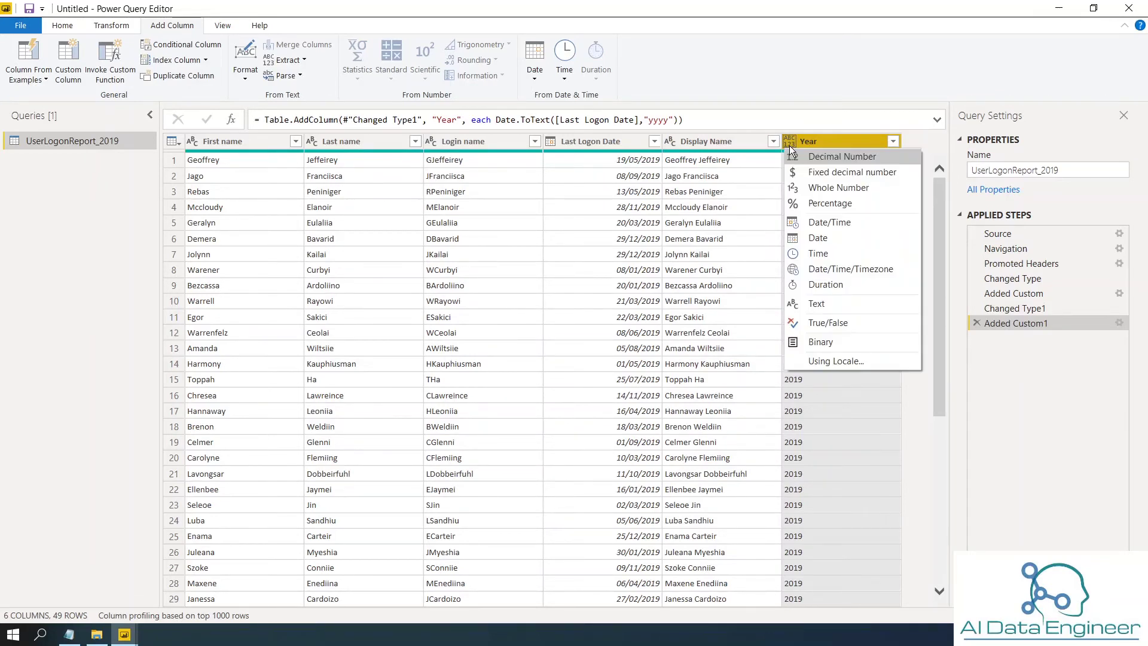
click(812, 189)
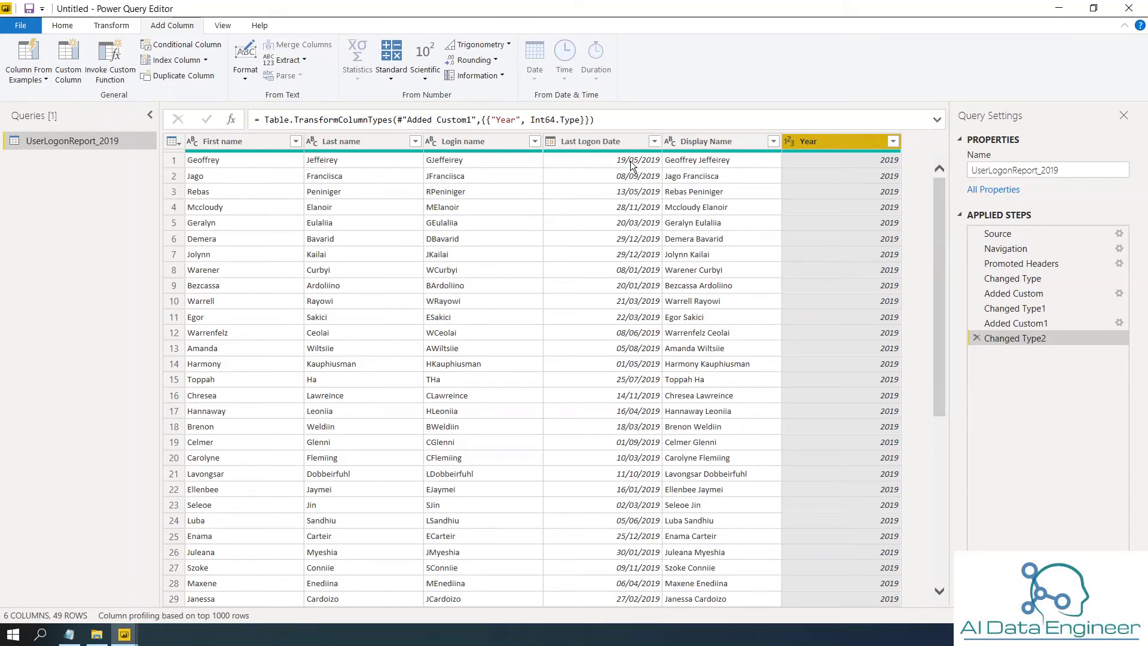
Start a new custom column and name it Month 2 Digit
click(68, 65)
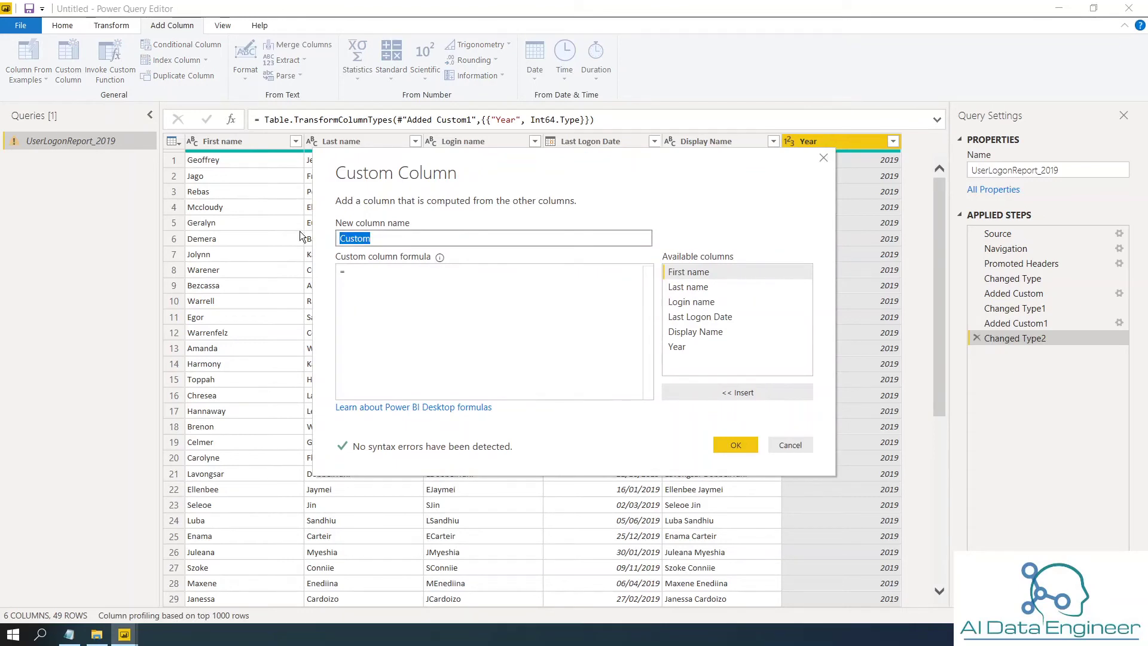
text(m)
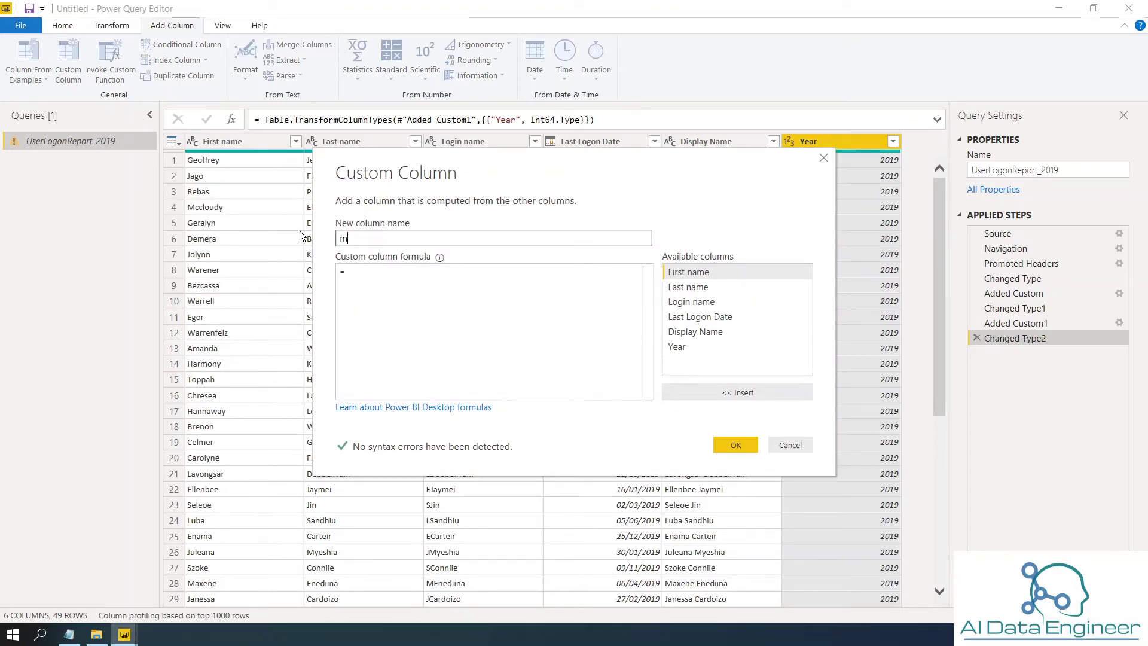
key(BackSpace)
text(Month )
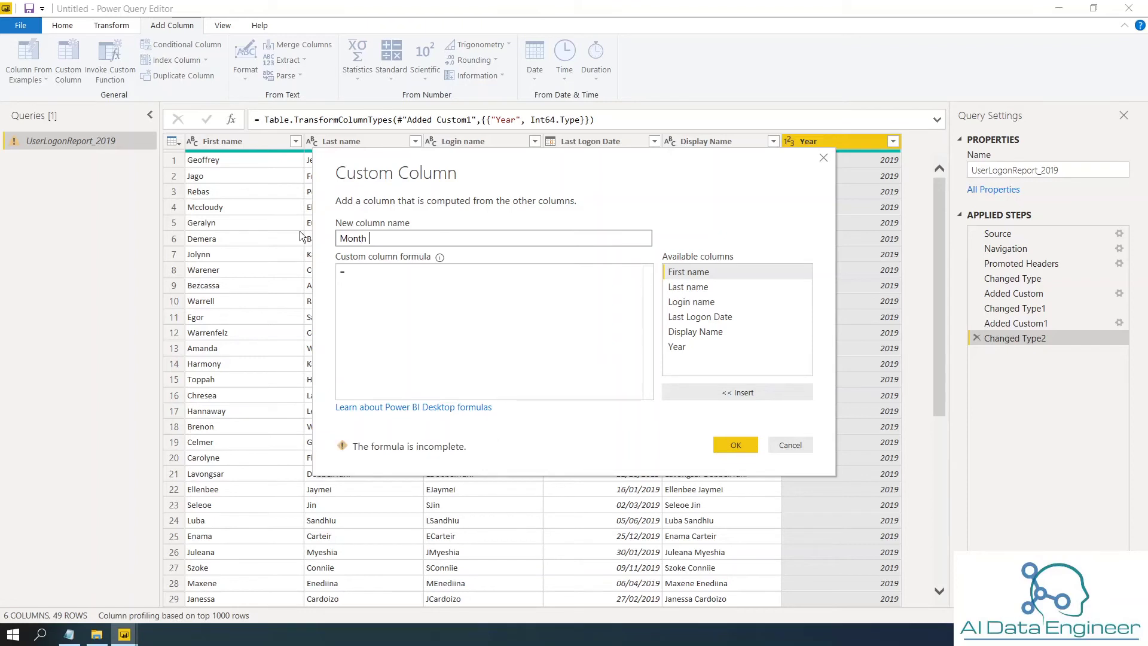
text(2 Digit)
Give it the formula Date.ToText([Last Logon Date],"mm") and create the column
click(380, 274)
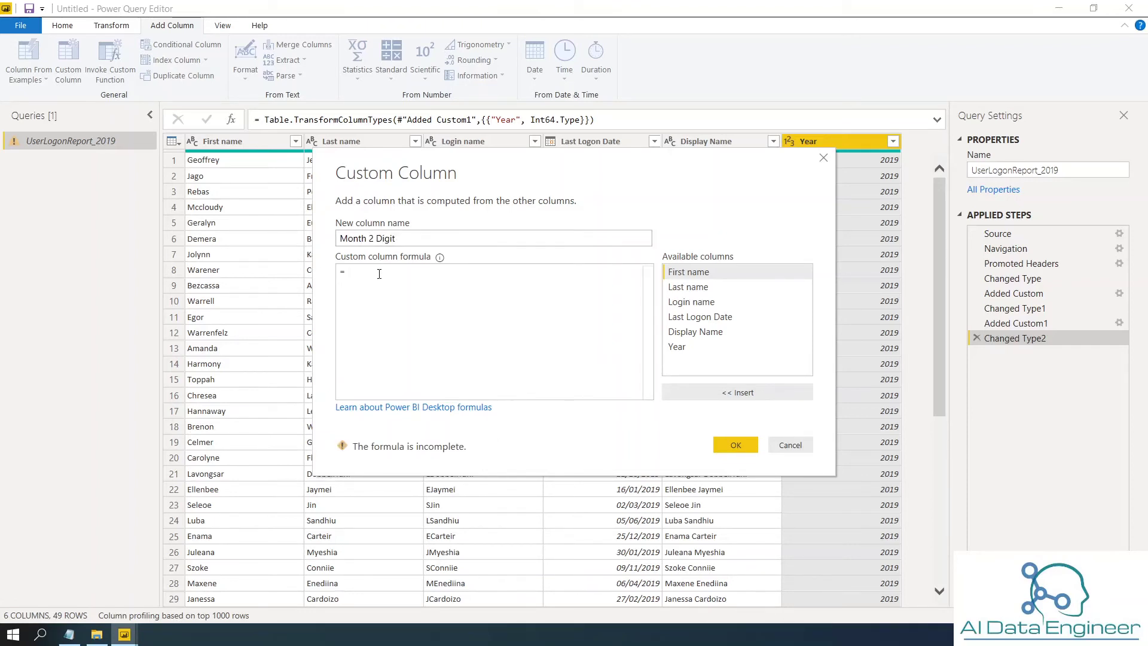
text(dATE.TO)
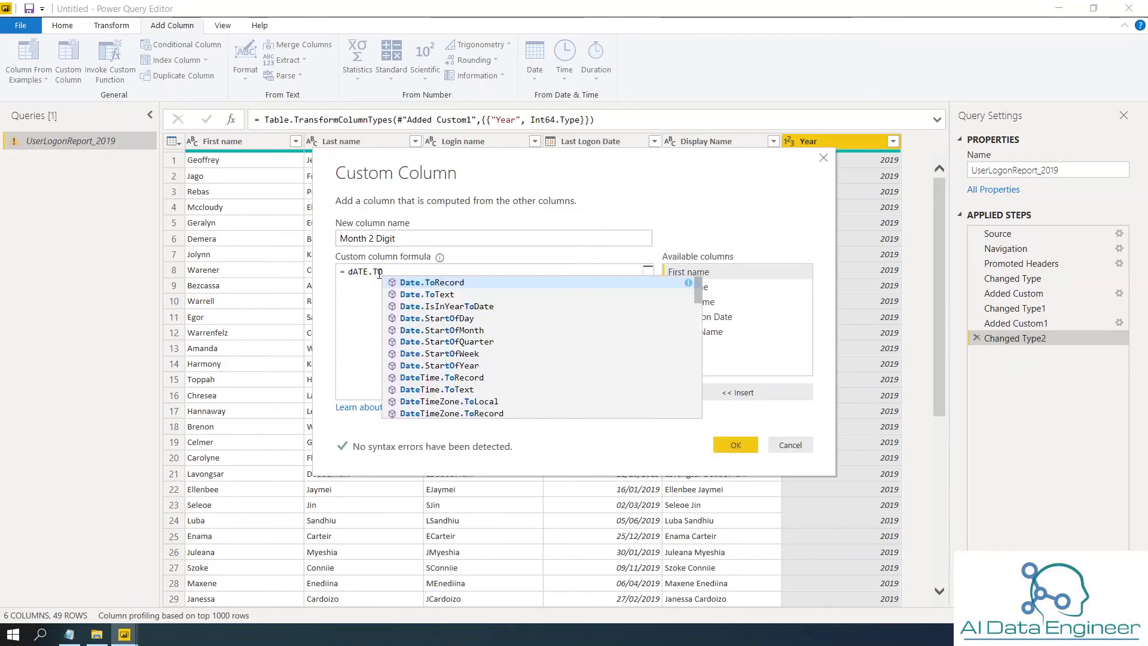
key(Tab)
key(BackSpace)
key(BackSpace)
key(BackSpace)
key(BackSpace)
key(BackSpace)
key(BackSpace)
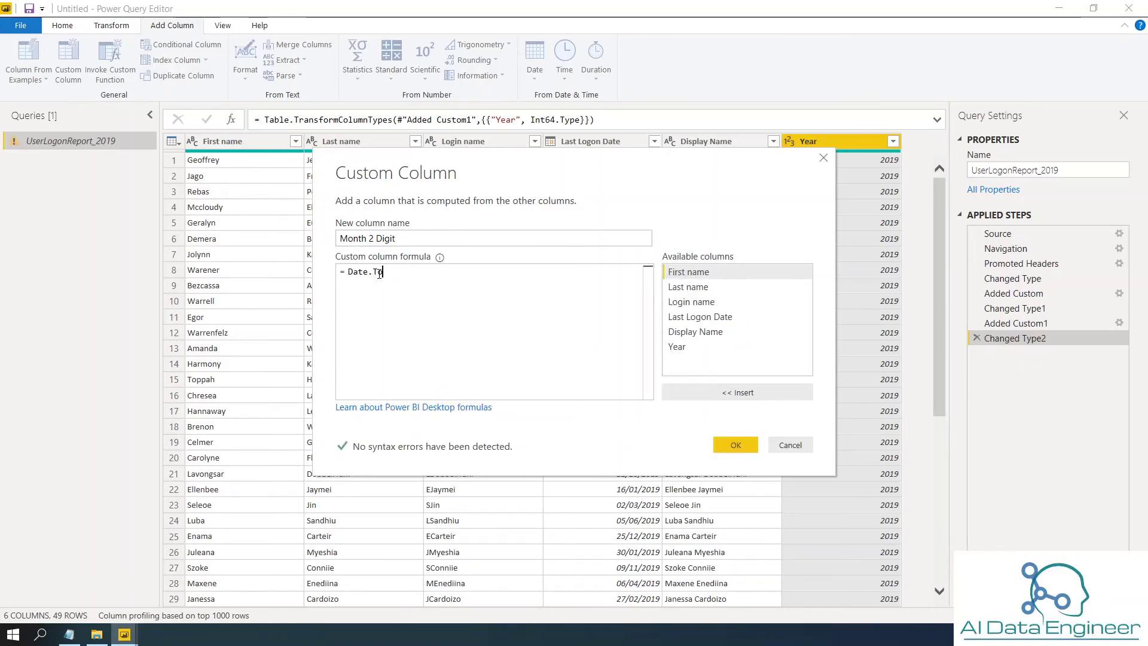
text(TE)
key(Tab)
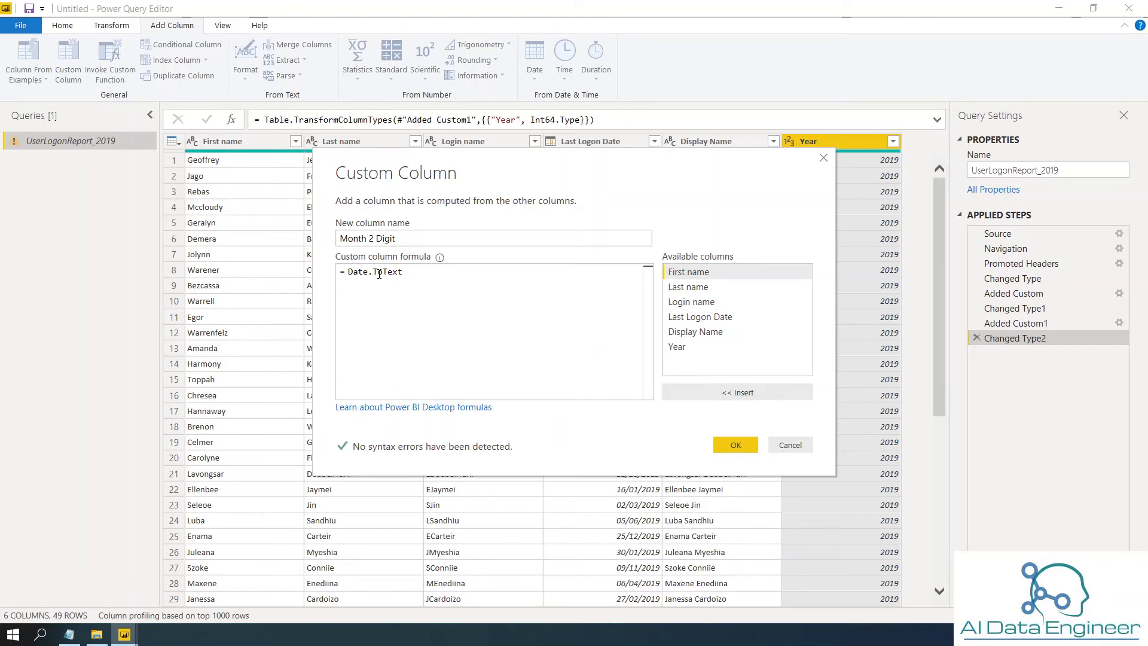
text(()
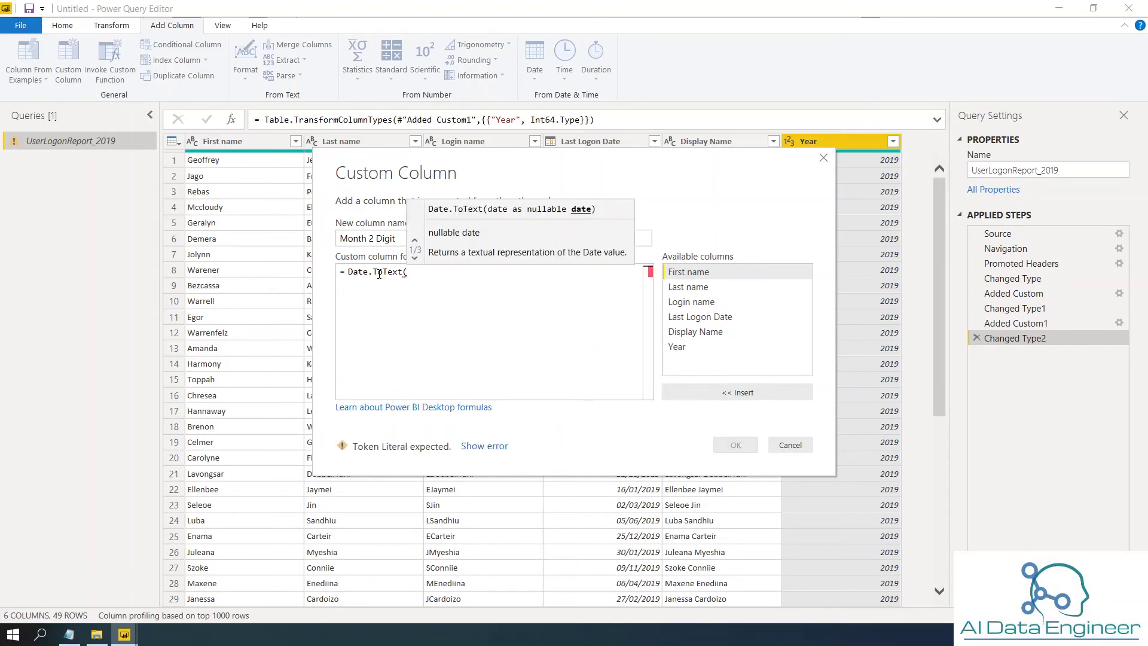
double_click(720, 318)
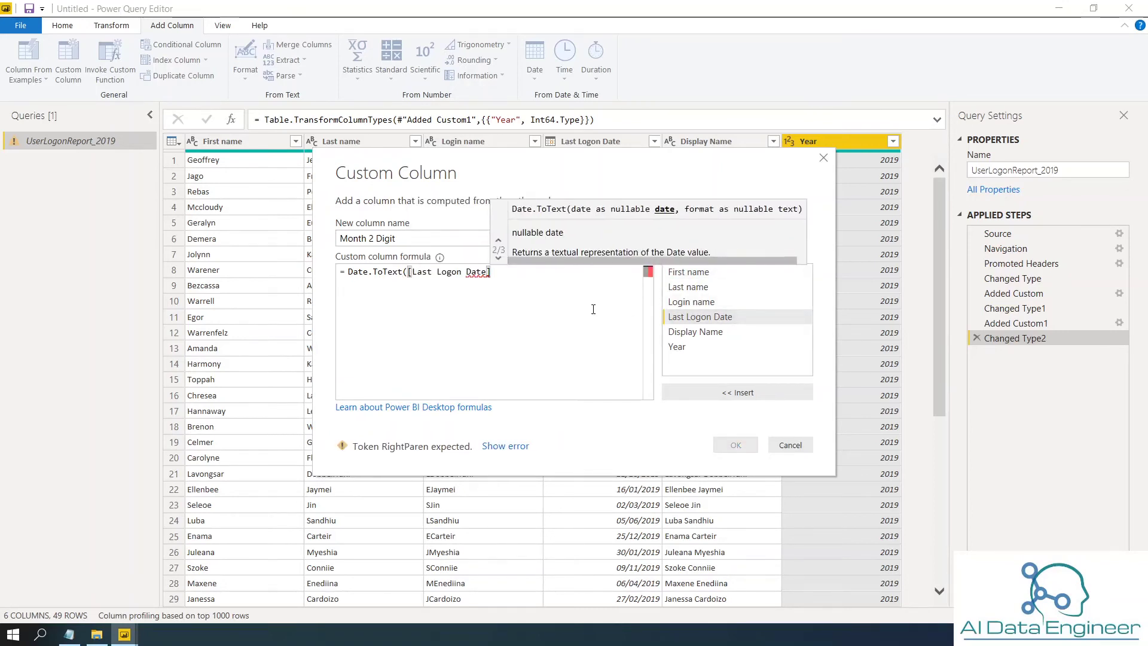
text(,")
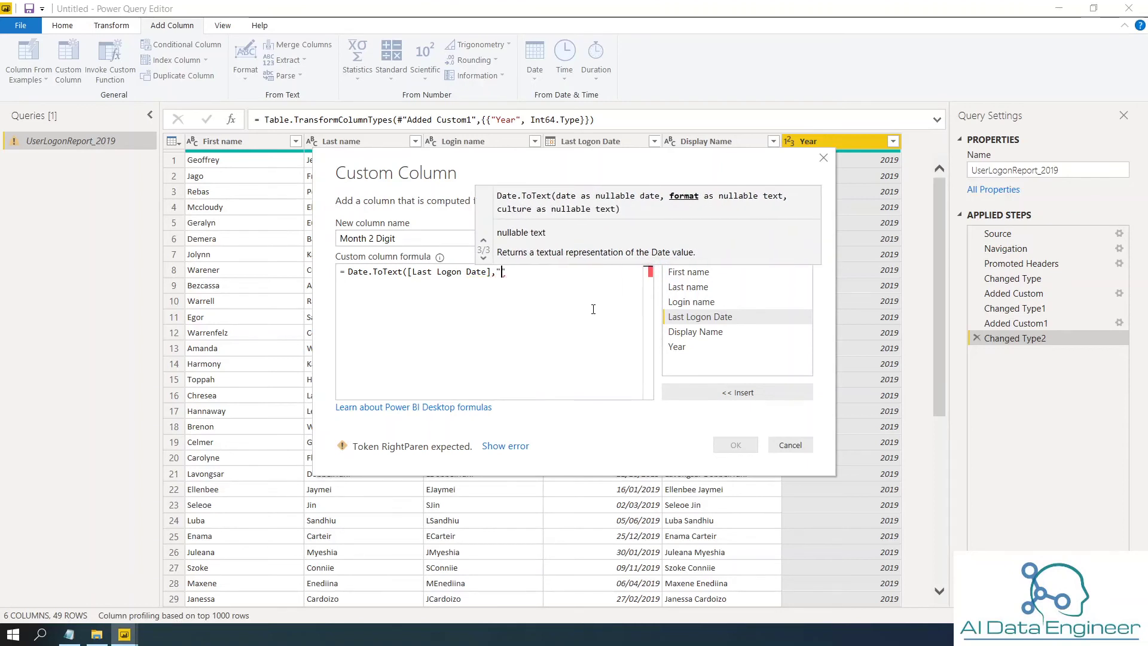
text(mm"))
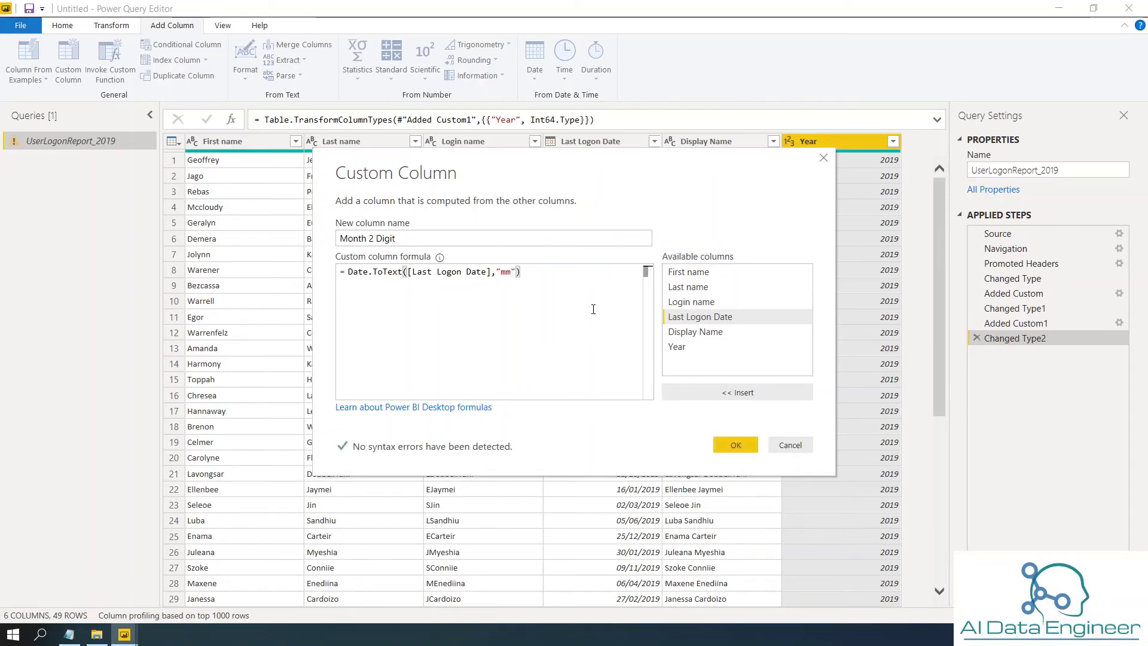
click(743, 446)
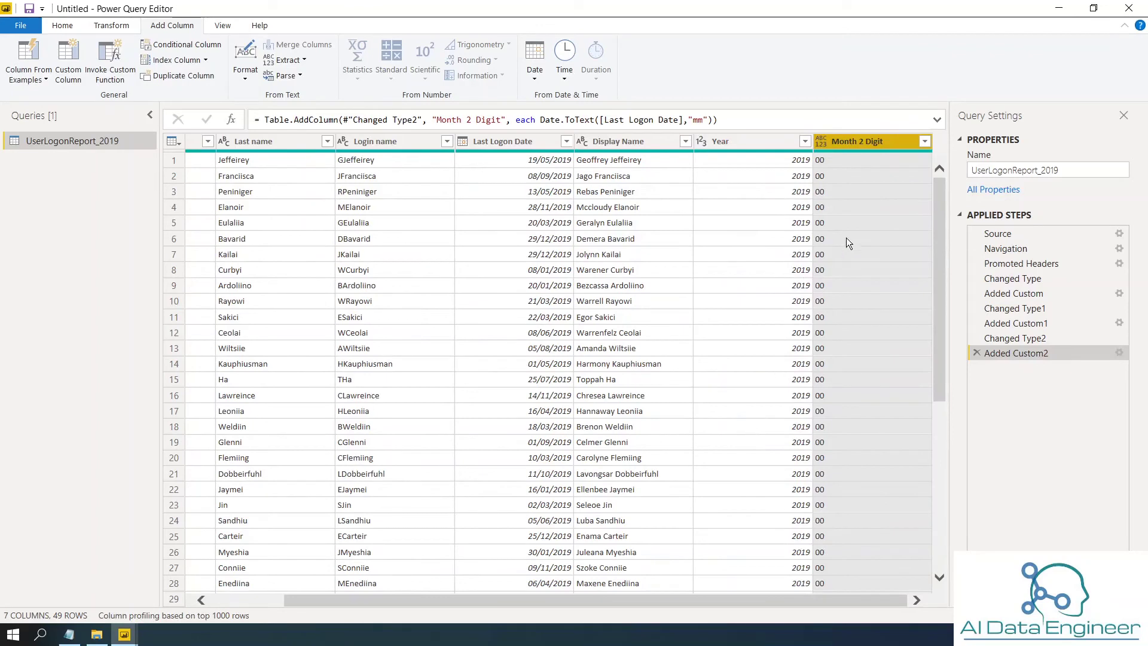
Change the Month 2 Digit format from "mm" to "MM" so it shows months like 05, 09, 11
click(704, 120)
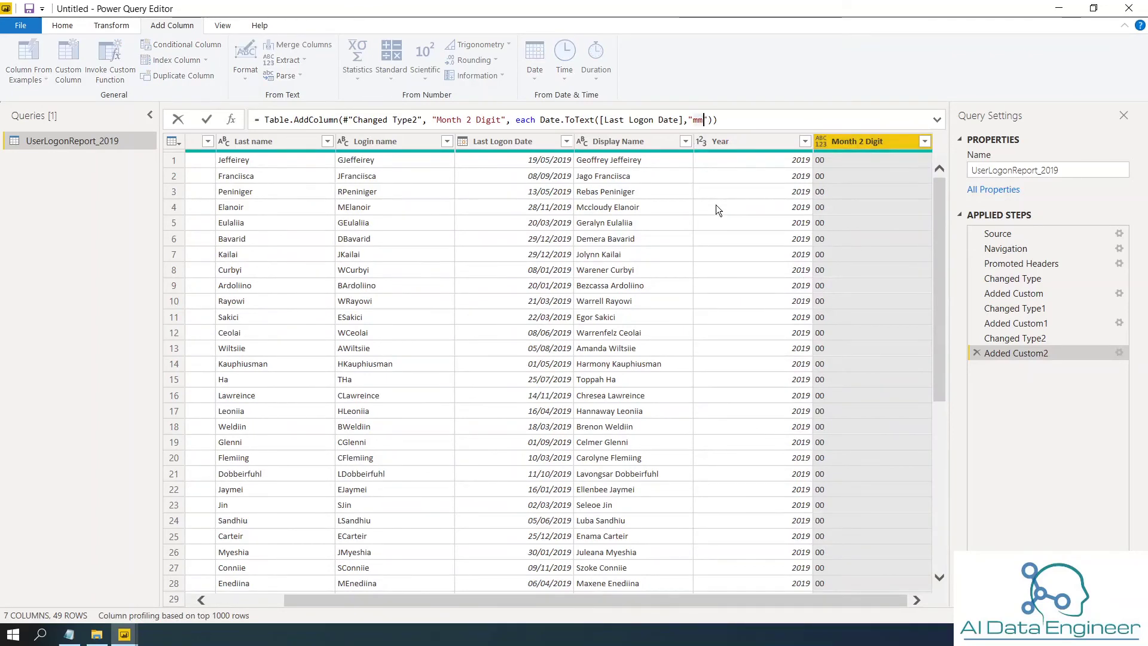
key(BackSpace)
key(BackSpace)
text(m)
key(BackSpace)
text(m)
key(BackSpace)
text(m)
key(BackSpace)
text(MM)
click(207, 120)
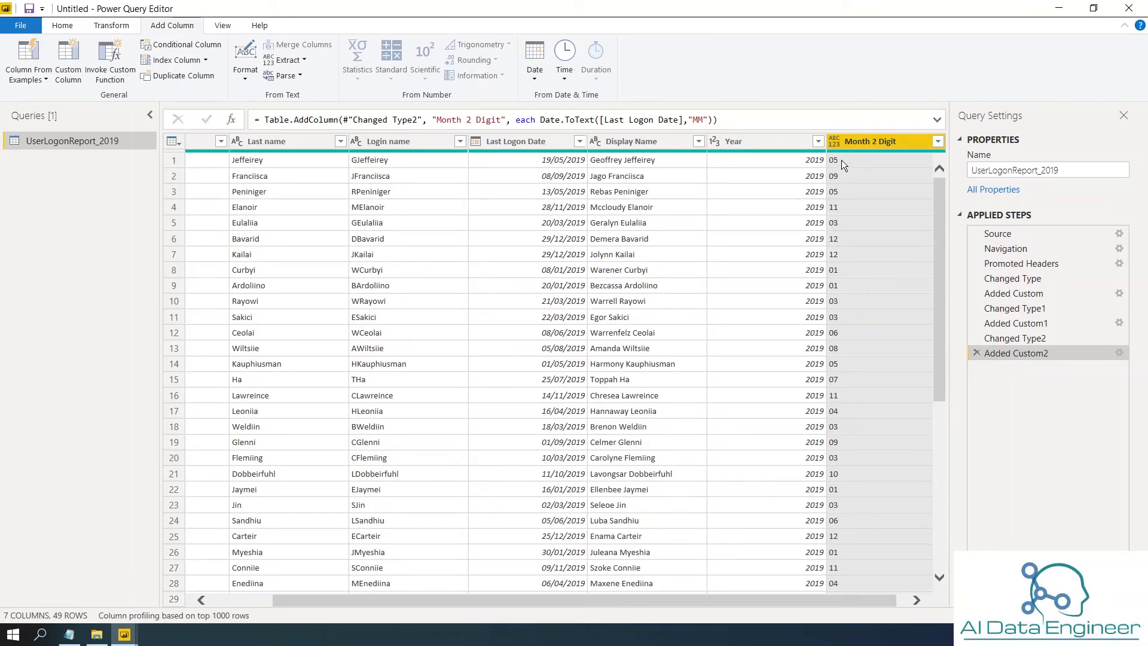
click(917, 600)
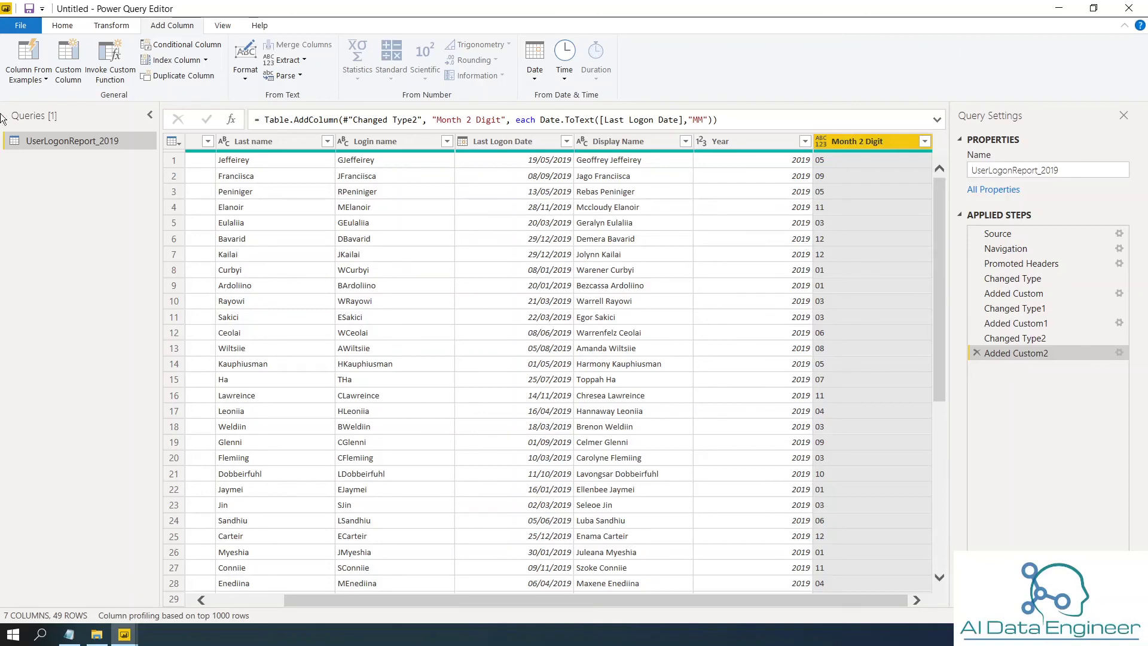
Start another custom column and name it Month Name
click(74, 75)
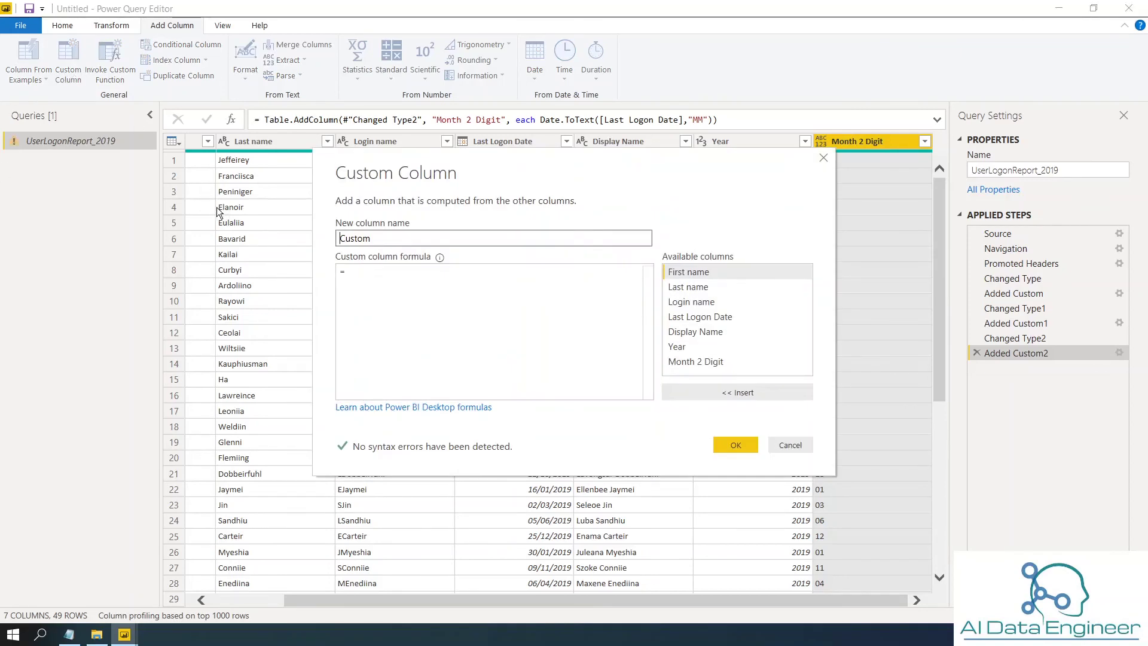
drag(371, 238, 253, 241)
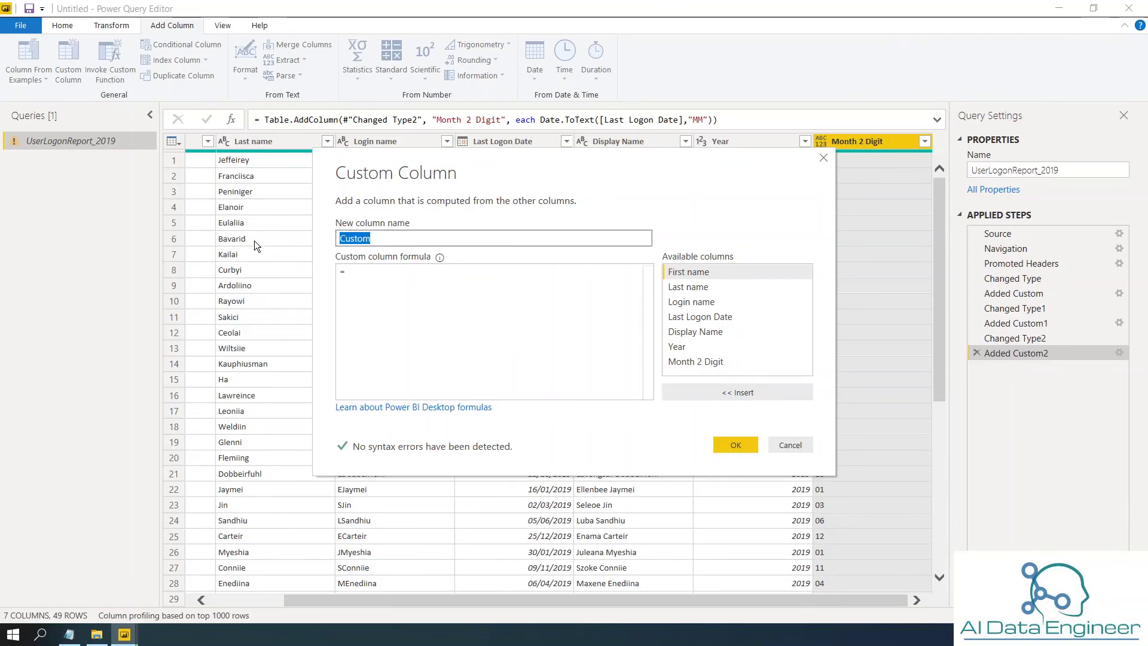
text(Mont)
key(BackSpace)
key(BackSpace)
key(BackSpace)
key(BackSpace)
text(Month Name)
key(Tab)
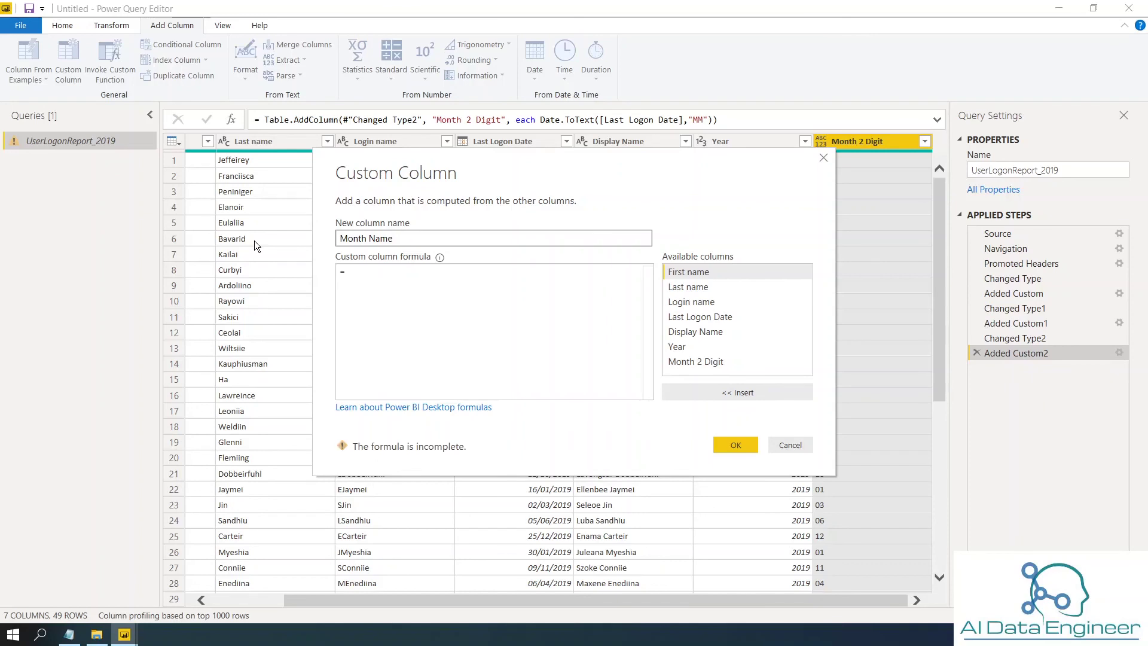
Enter the formula Date.ToText([Last Logon Date],"MMM") and create the column
text(date.tote)
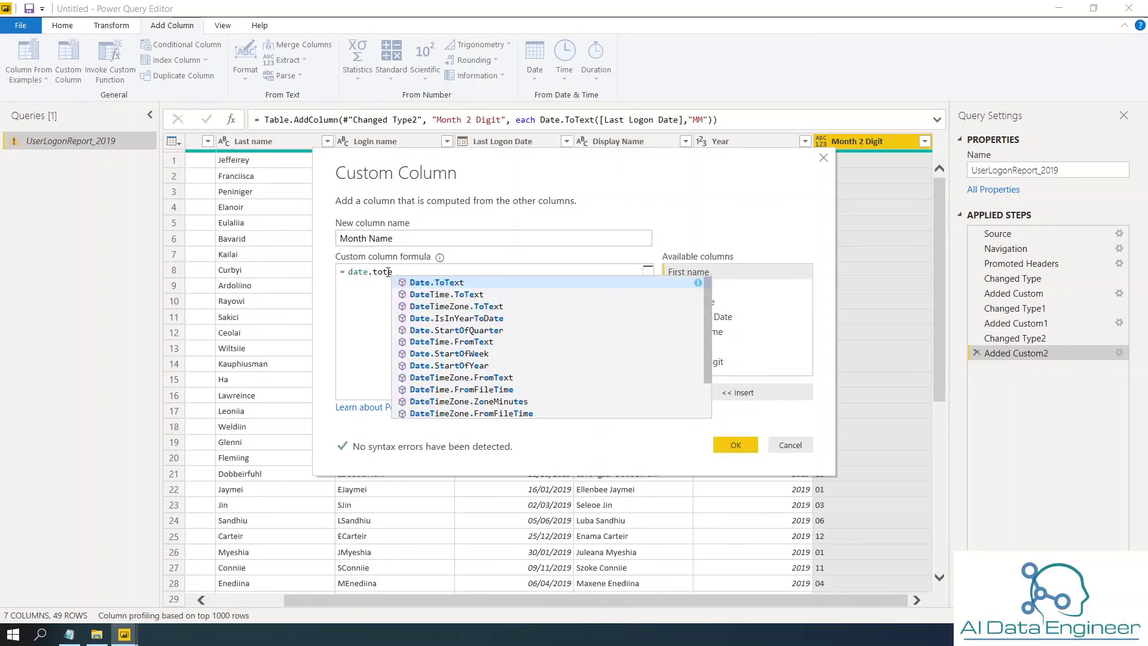
key(Tab)
text(()
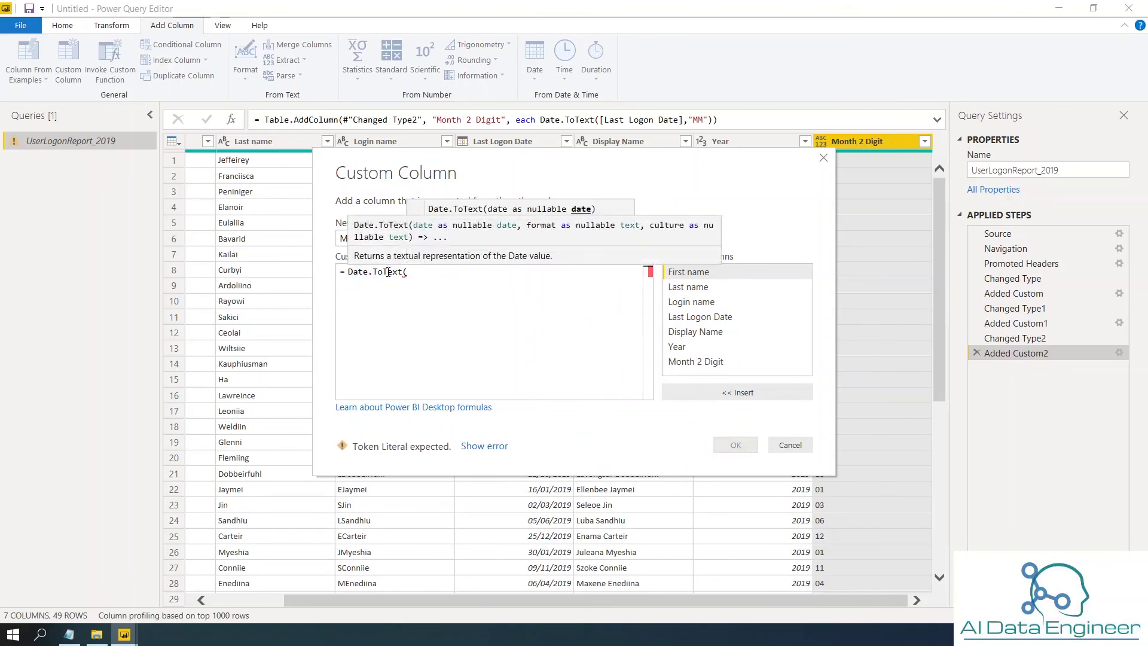
double_click(702, 315)
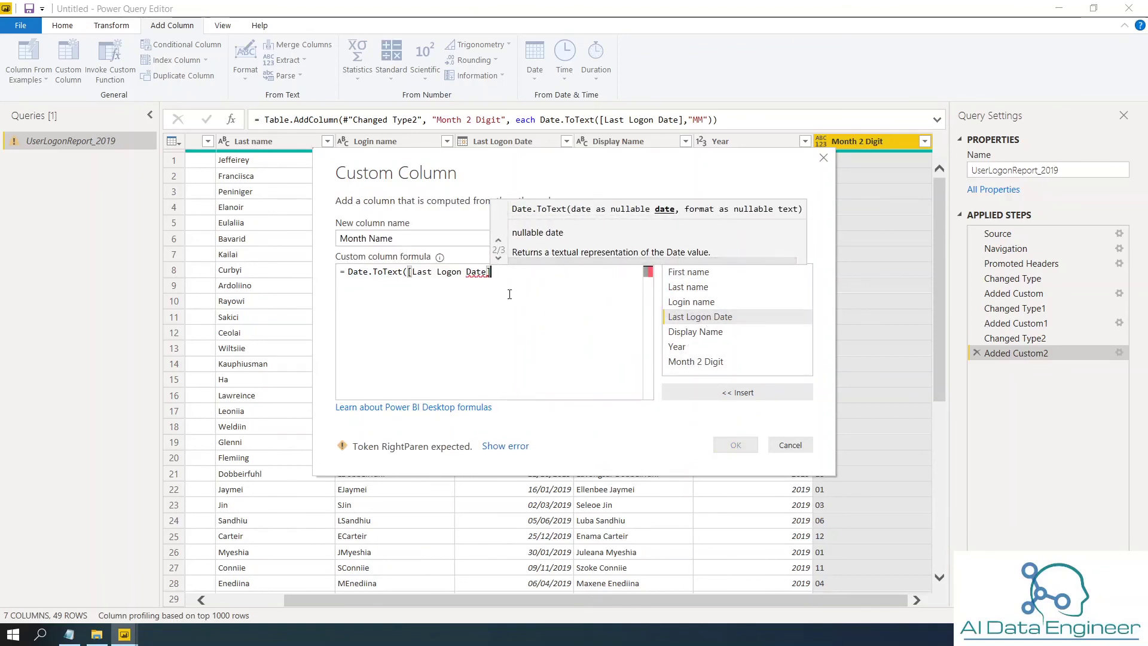
text(,"")
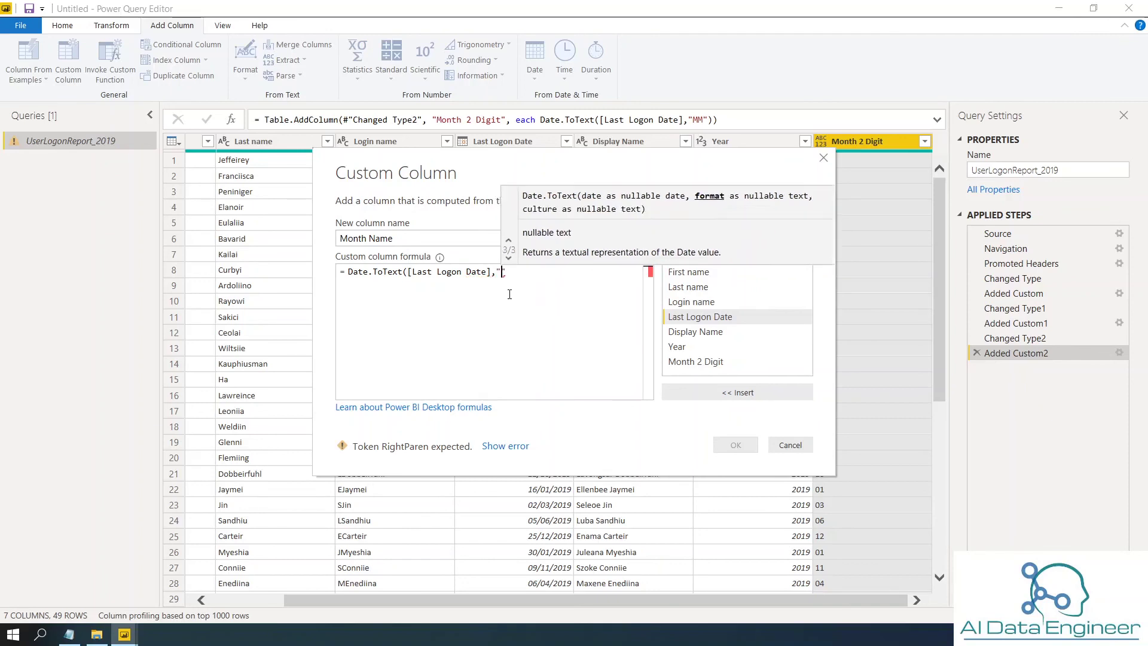
text(m)
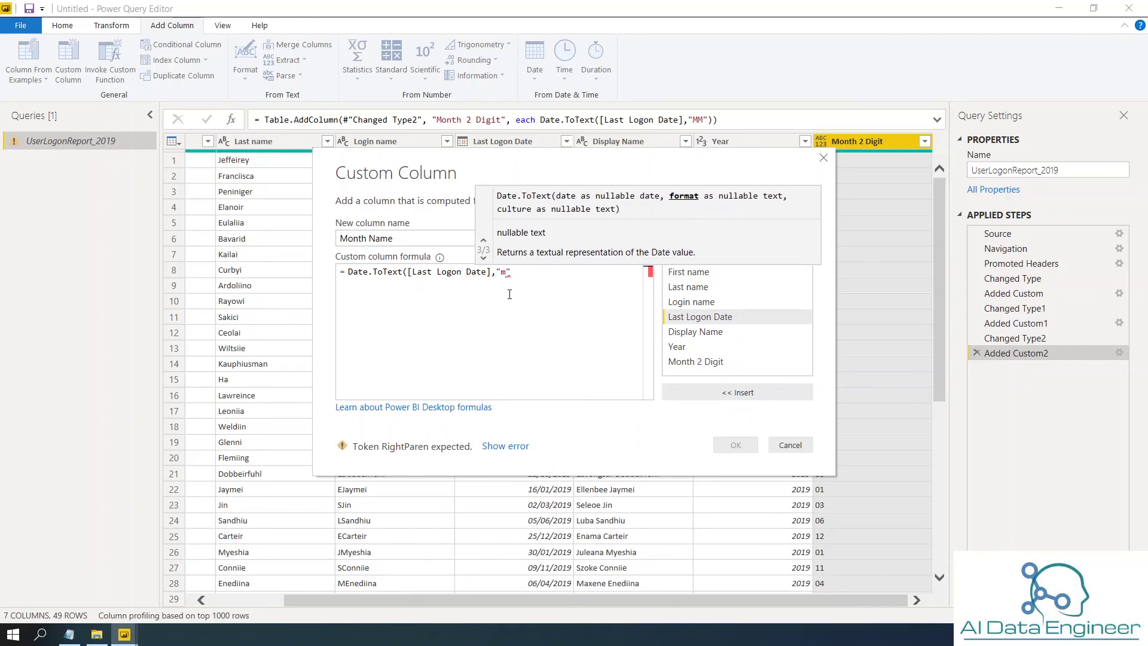
key(BackSpace)
text(MMM)
text())
click(744, 445)
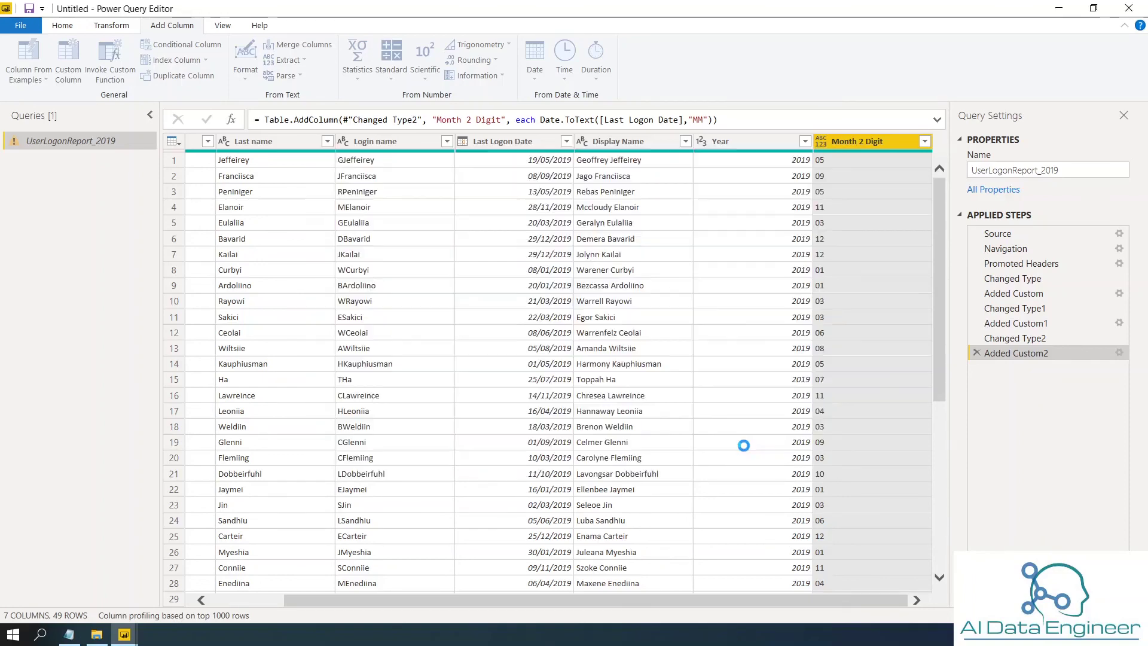